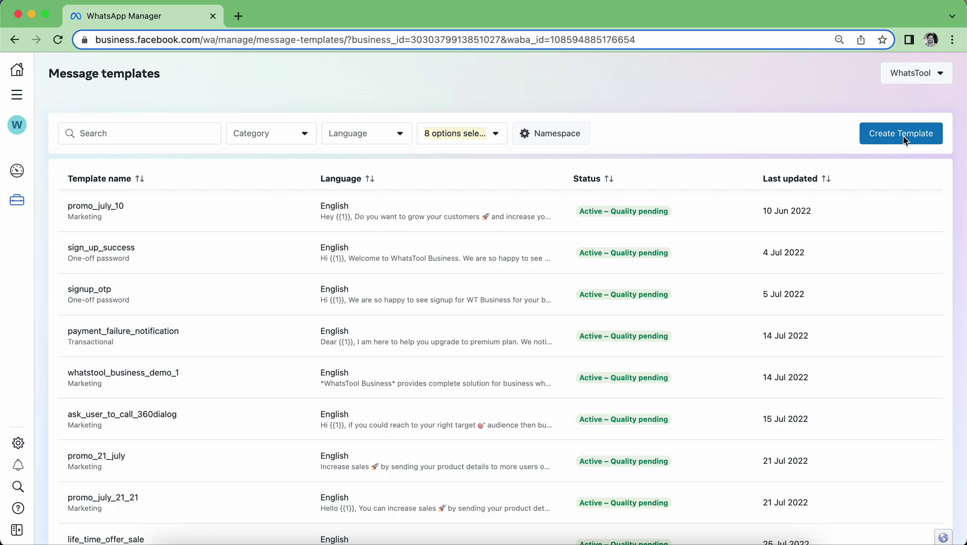
- Start a new Marketing template named product_hrx_full_sleeve_jalet
left_click(896, 138)
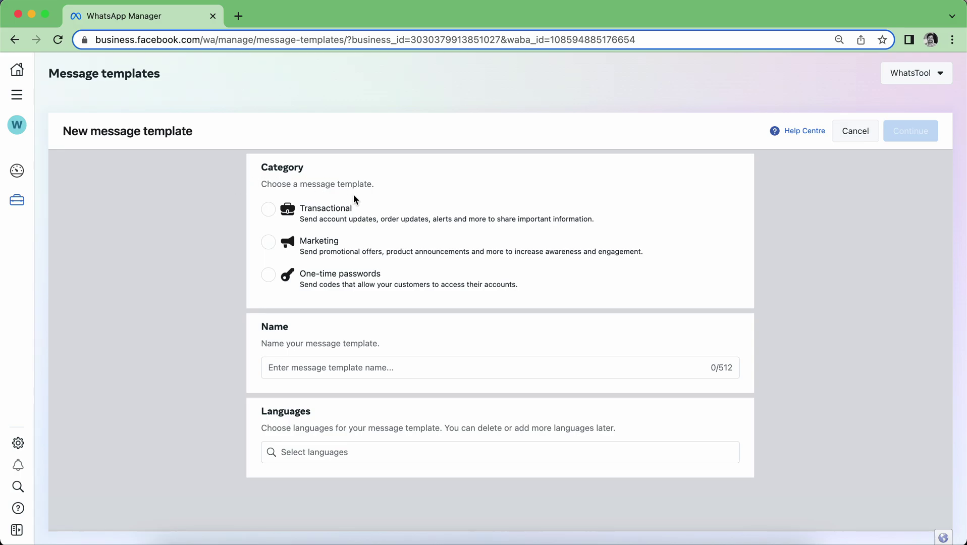
left_click(269, 247)
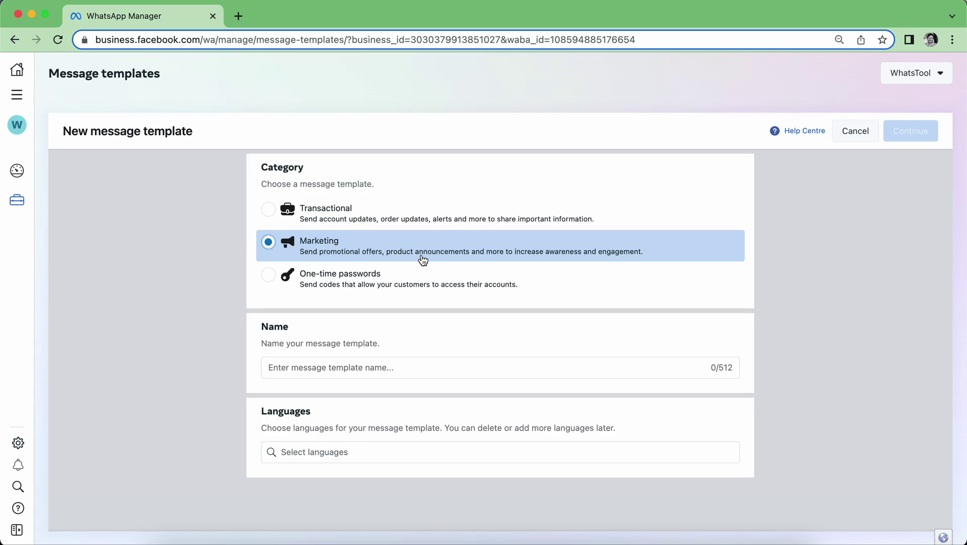
left_click(322, 369)
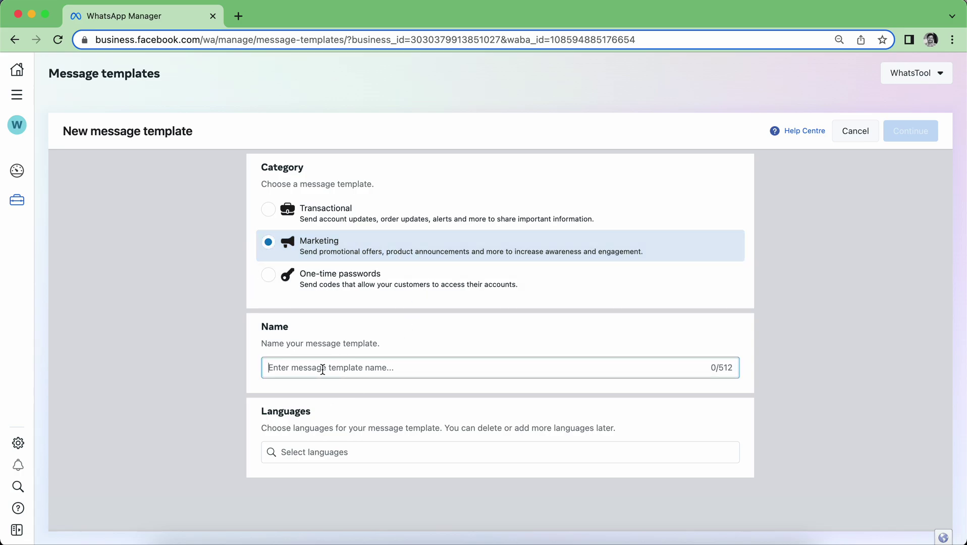
type("produ")
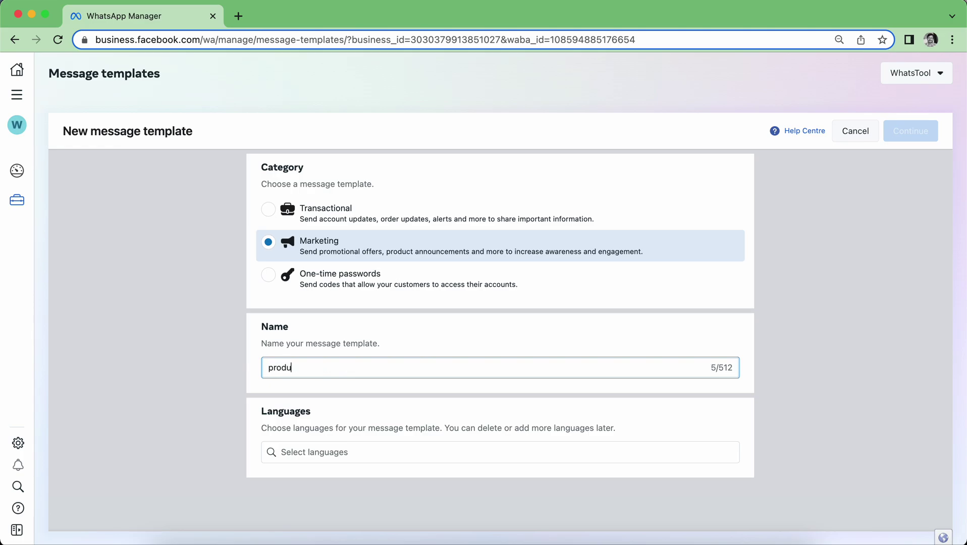
type("ct_hrx_full_sleeve_jalet")
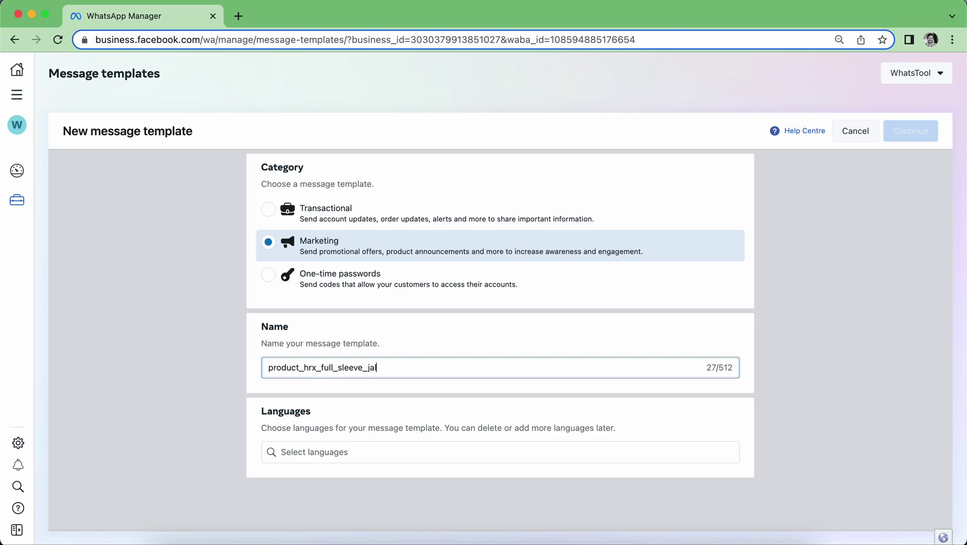
- Set the template language to English and continue to the content editor
left_click(309, 454)
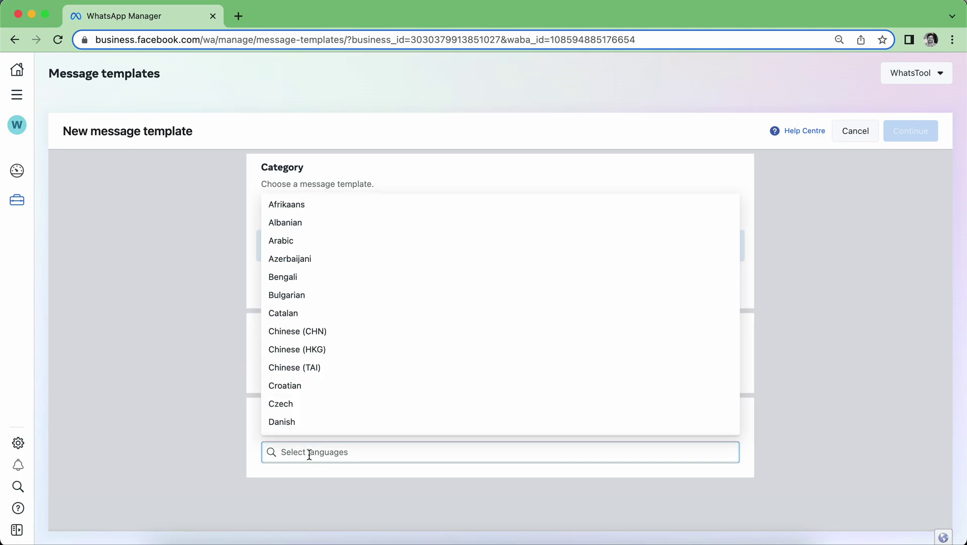
type("eng")
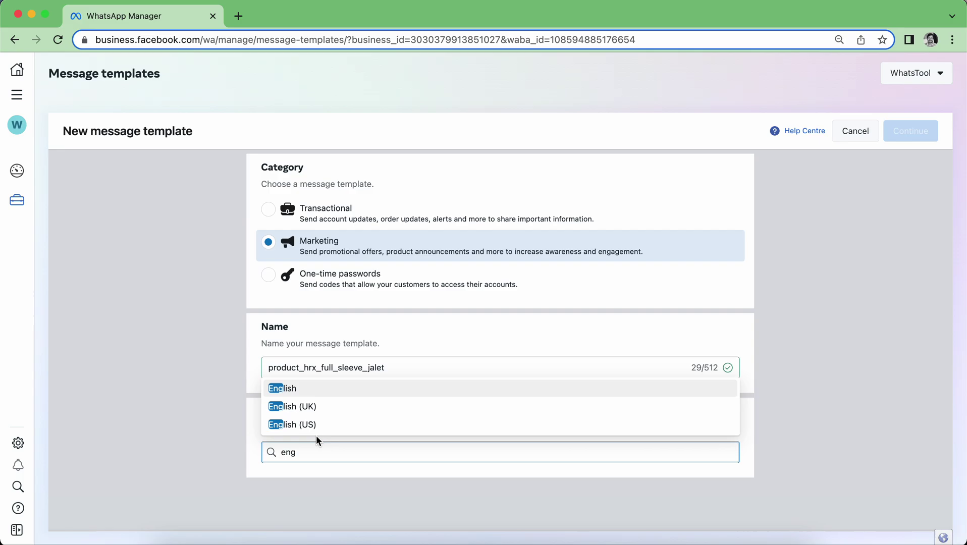
left_click(317, 392)
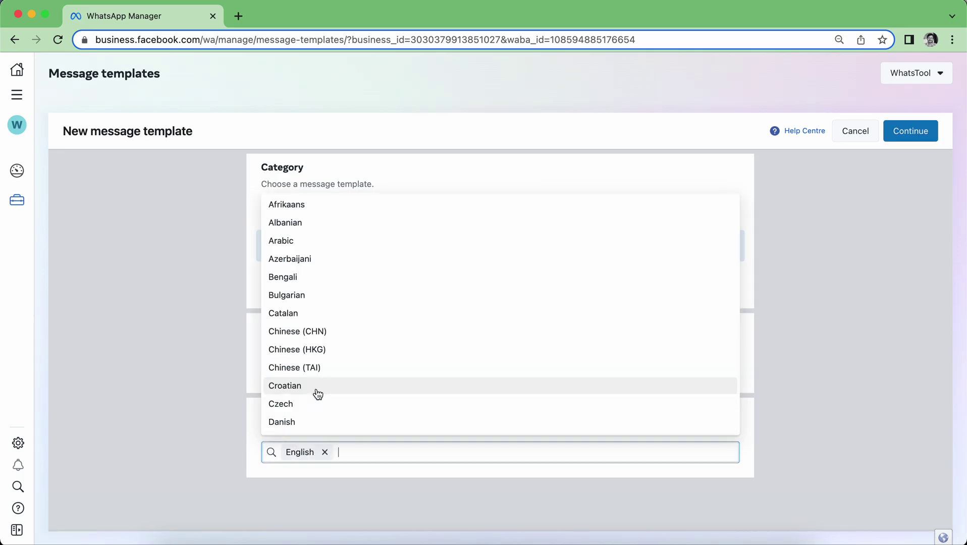
left_click(808, 393)
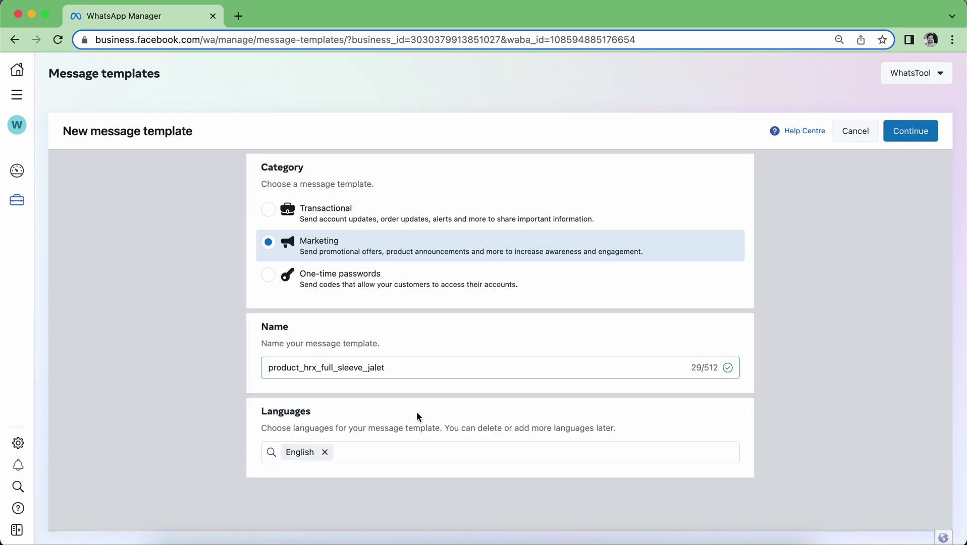
left_click(911, 133)
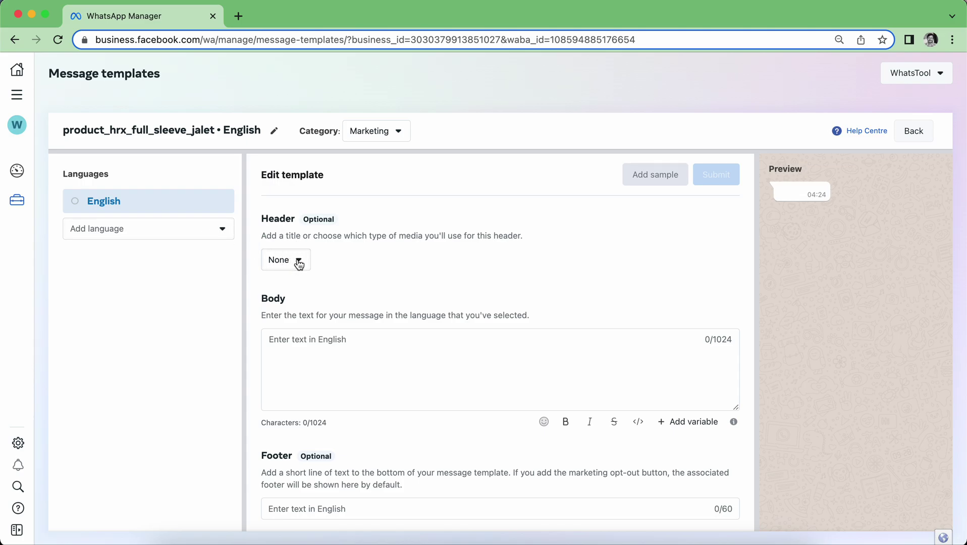
scroll(298, 263, "down", 2)
scroll(298, 263, "up", 2)
scroll(344, 274, "down", 1)
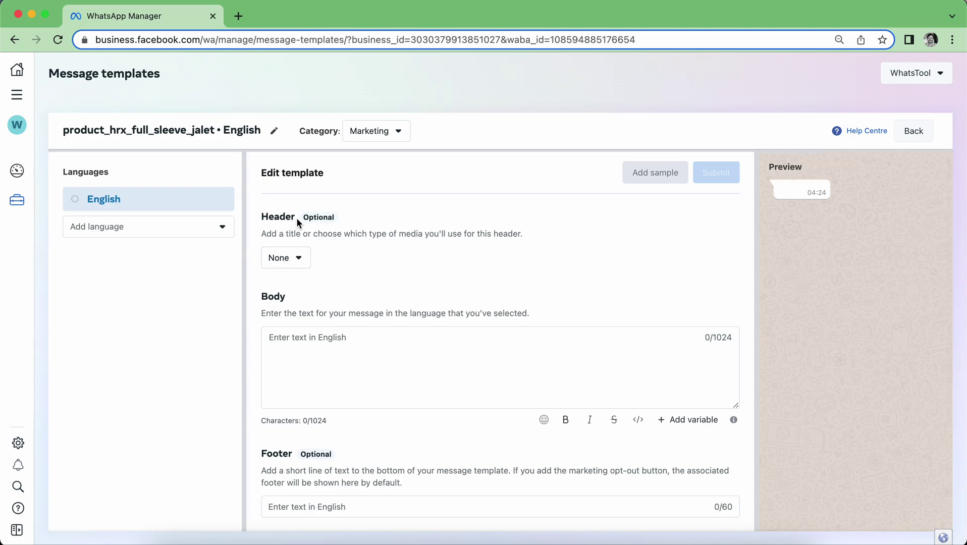
left_click(301, 262)
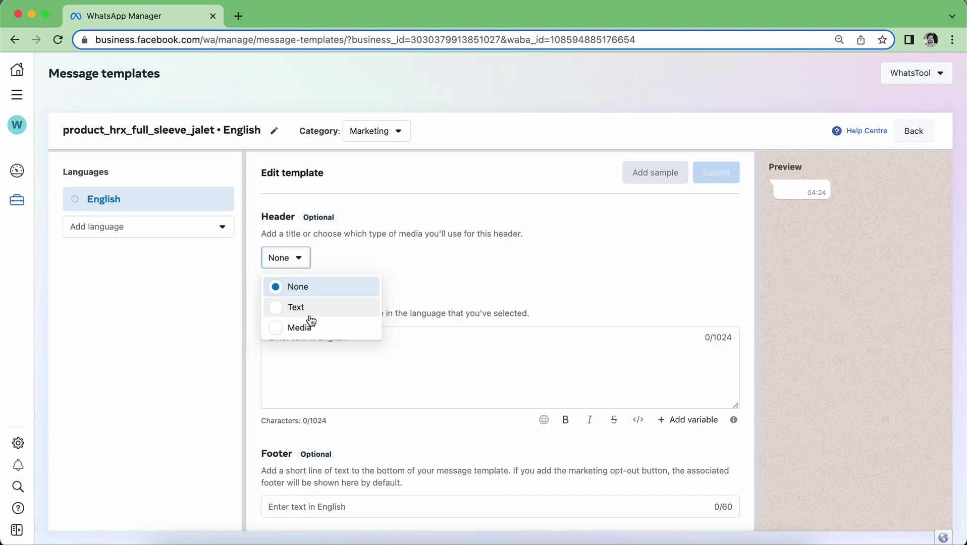
left_click(346, 259)
scroll(332, 270, "down", 1)
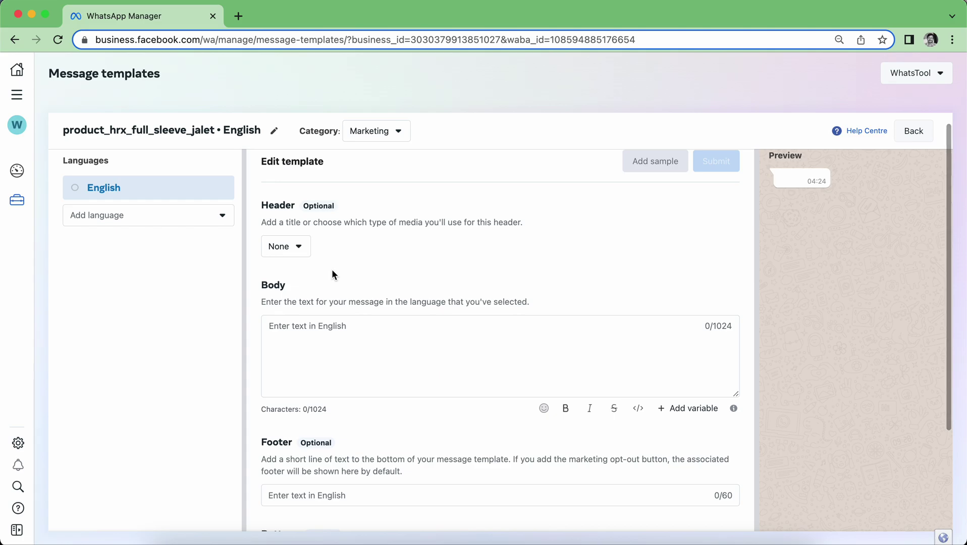
scroll(331, 274, "down", 3)
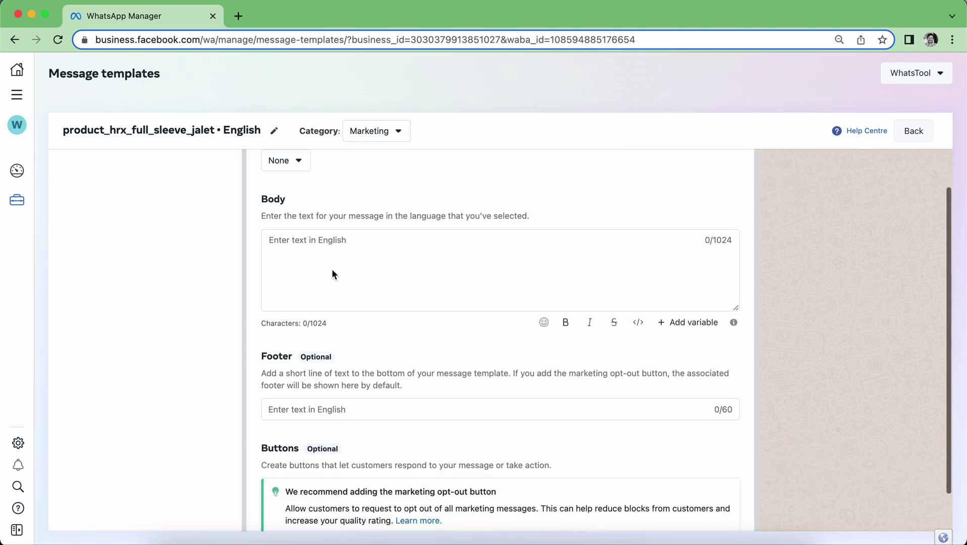
left_click(306, 253)
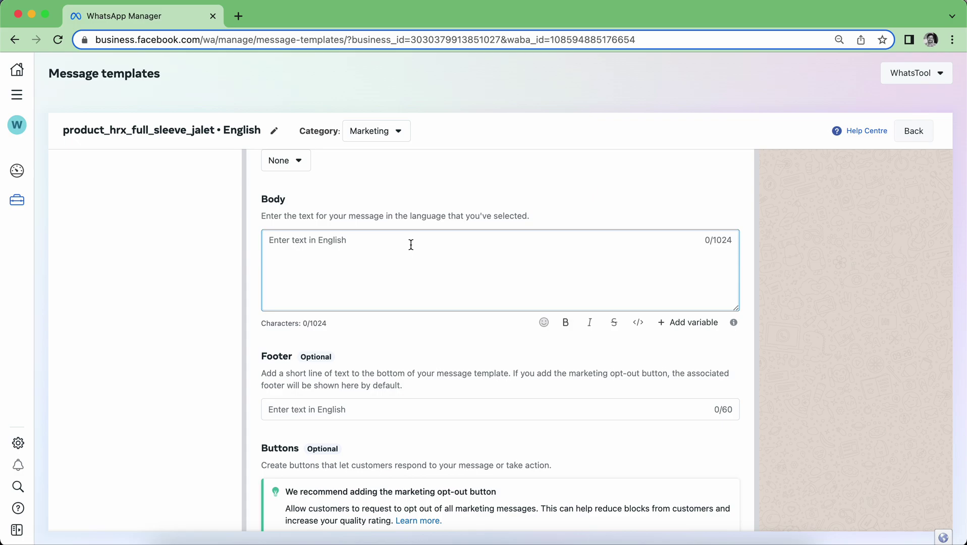
scroll(411, 244, "down", 2)
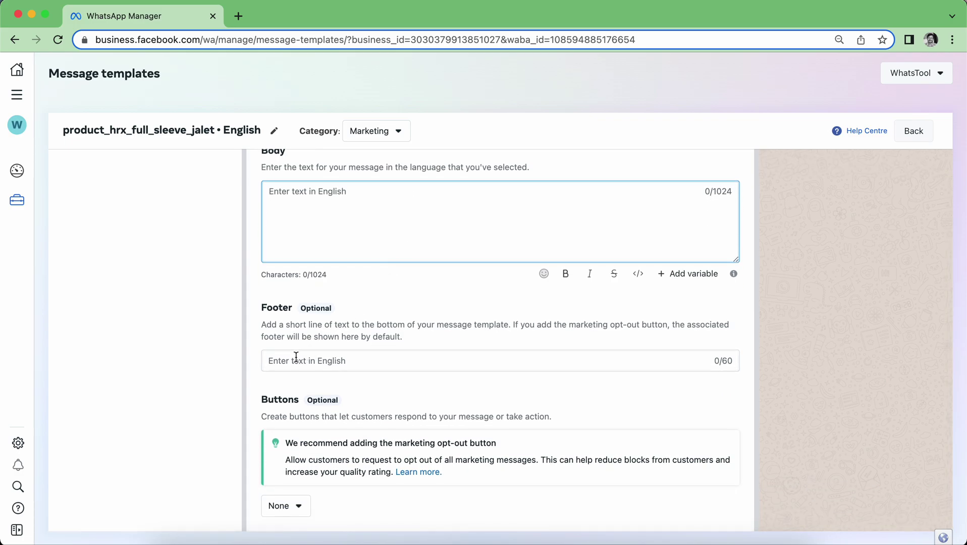
left_click(295, 357)
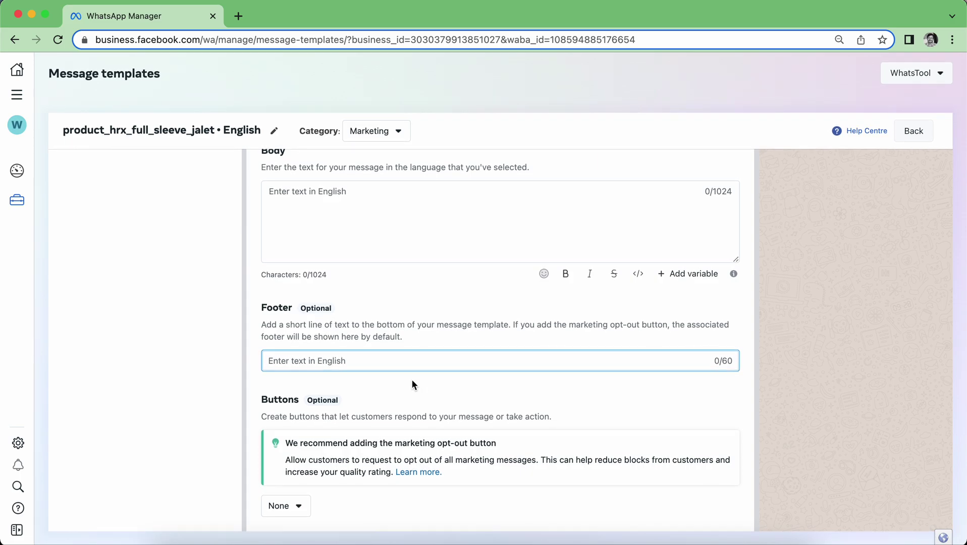
left_click(299, 507)
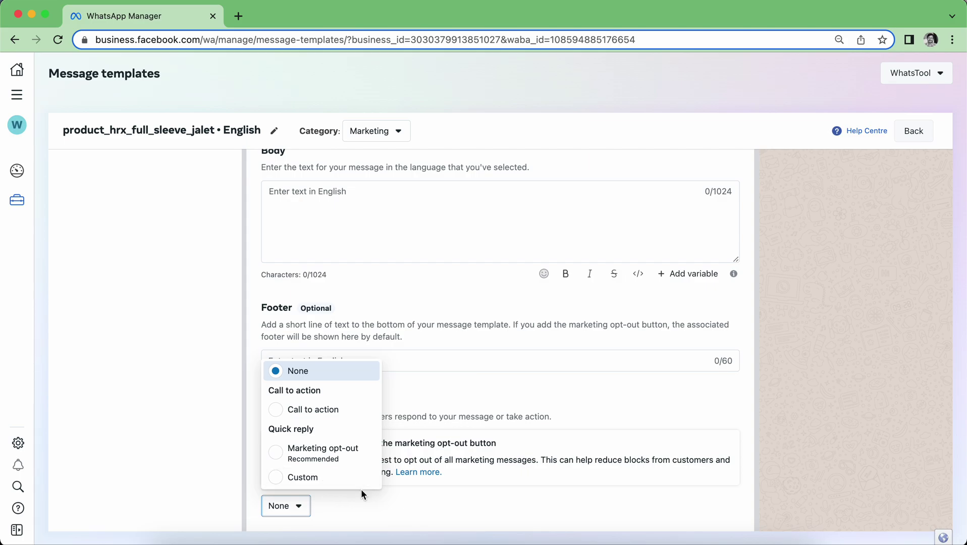
left_click(363, 504)
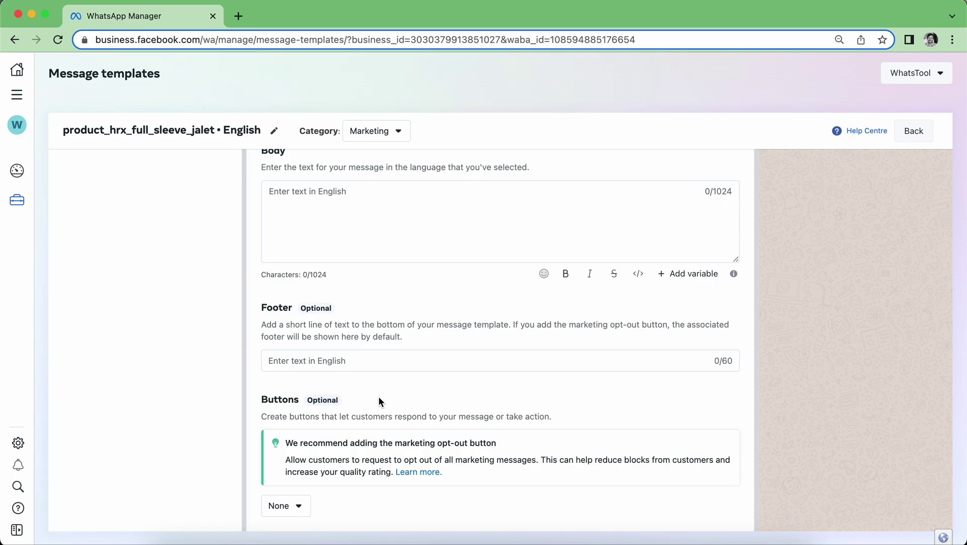
scroll(378, 397, "up", 3)
scroll(378, 396, "up", 1)
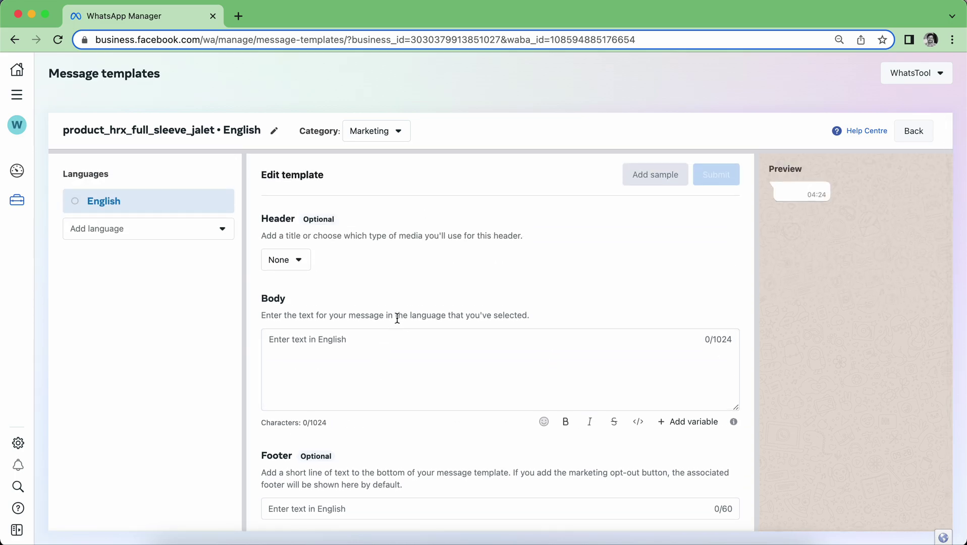
- Set the template header to Media with the Image type
left_click(306, 268)
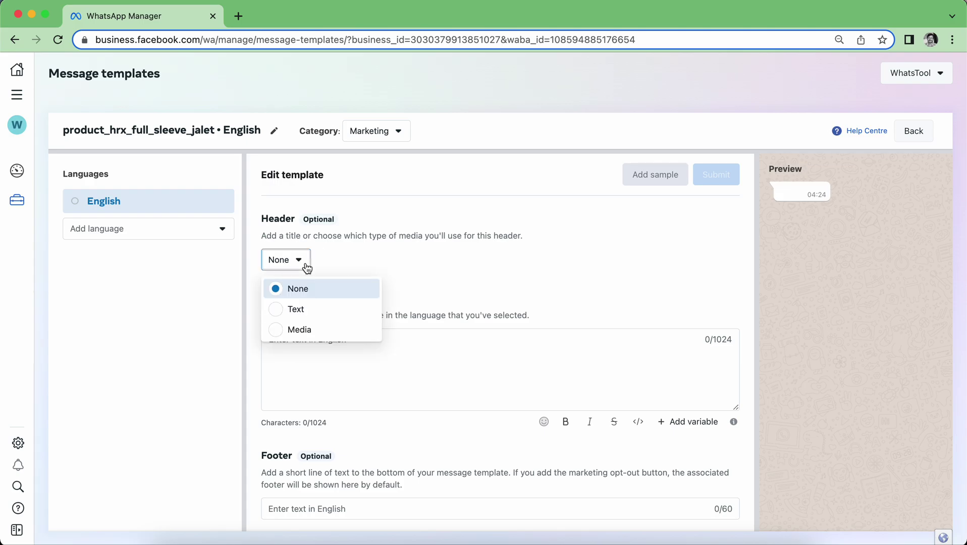
left_click(304, 330)
left_click(279, 300)
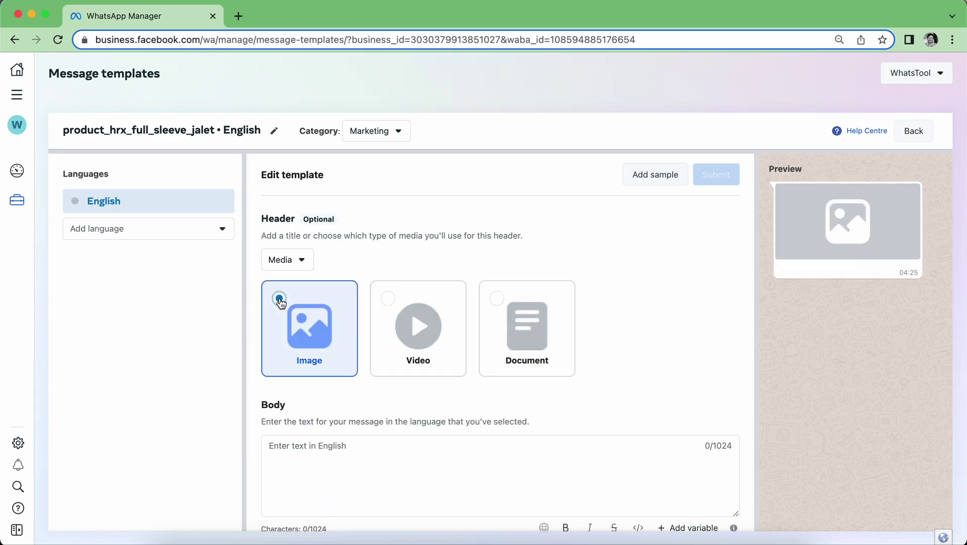
scroll(280, 303, "down", 2)
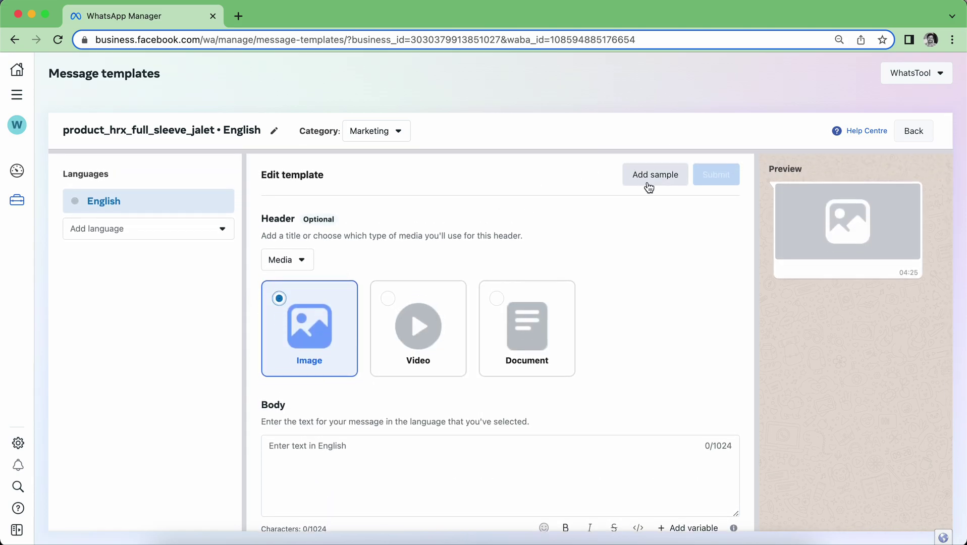
- Upload the jacket photo screenshot from the Desktop as the header sample image
left_click(651, 174)
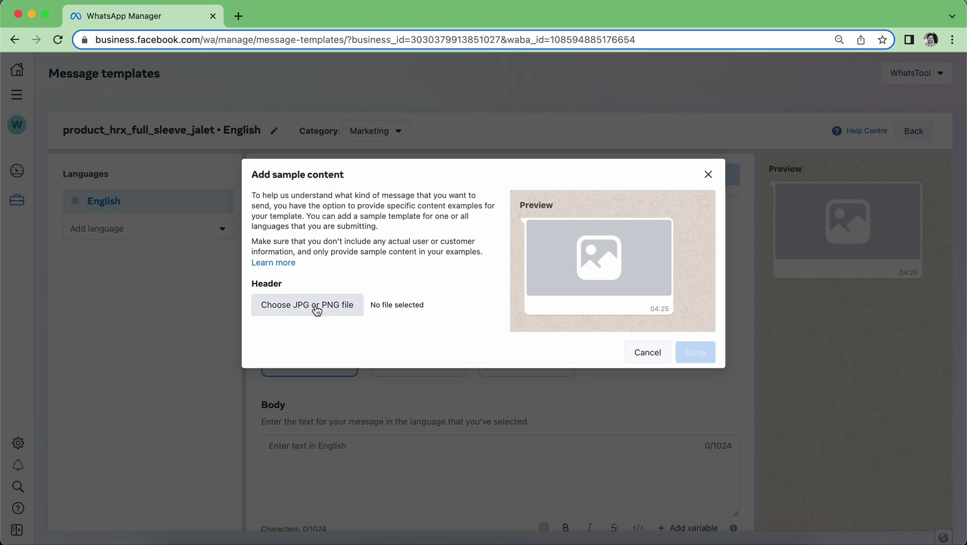
left_click(321, 310)
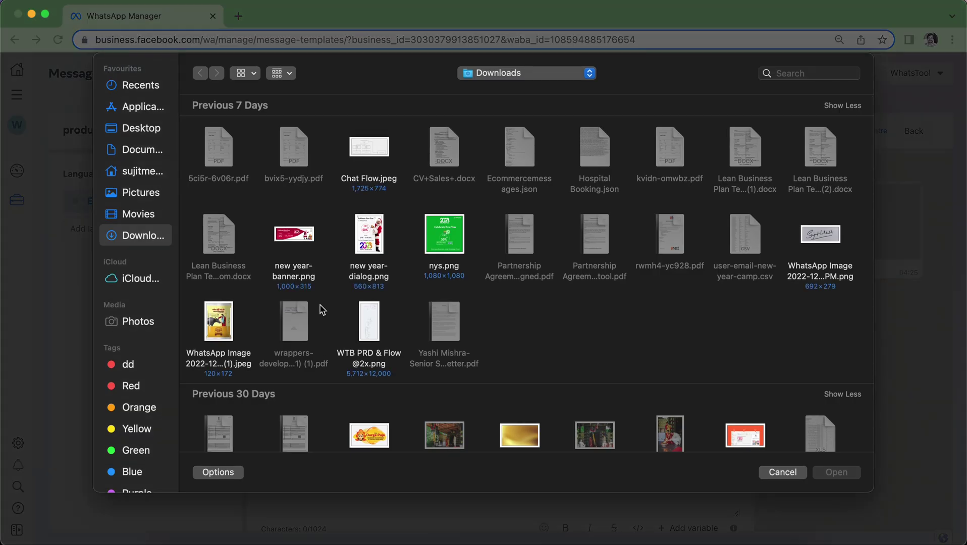
left_click(141, 130)
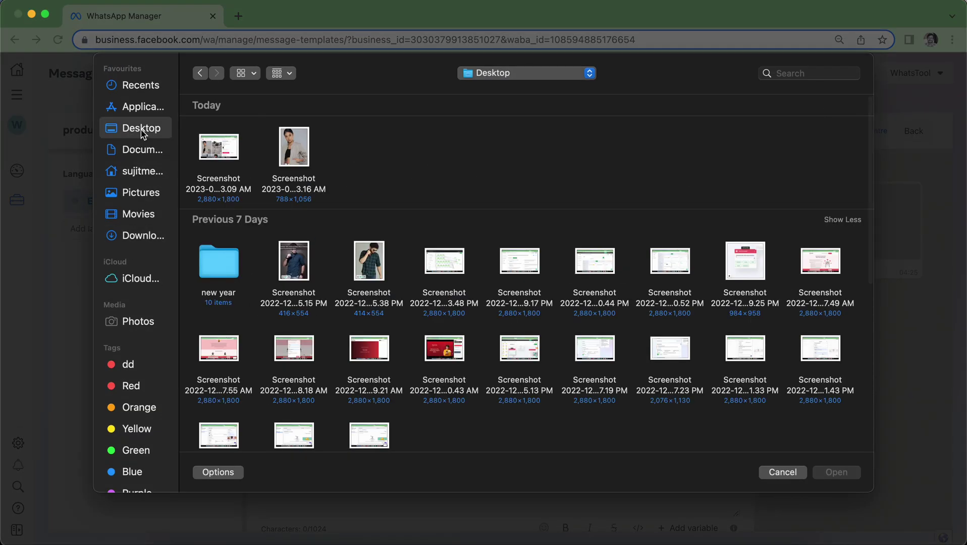
left_click(302, 143)
double_click(301, 142)
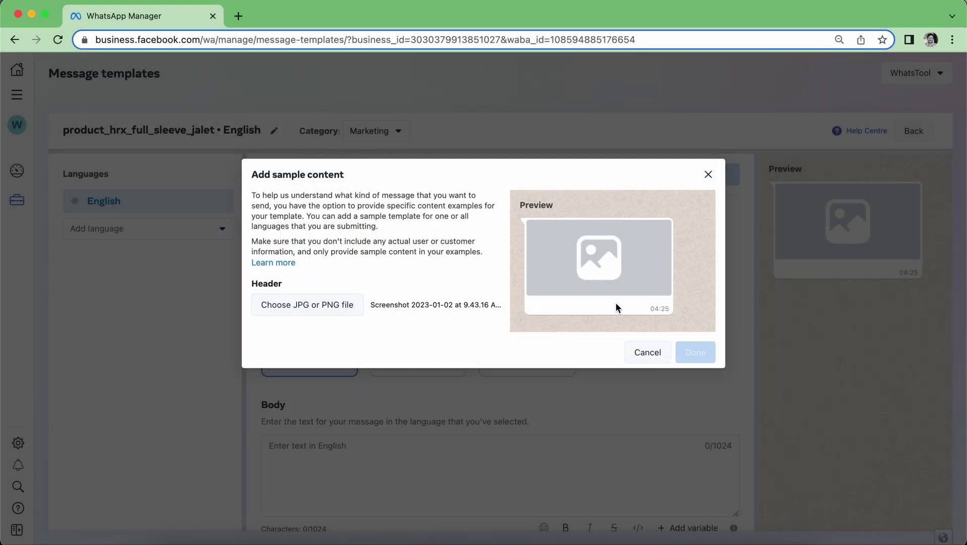
left_click(696, 352)
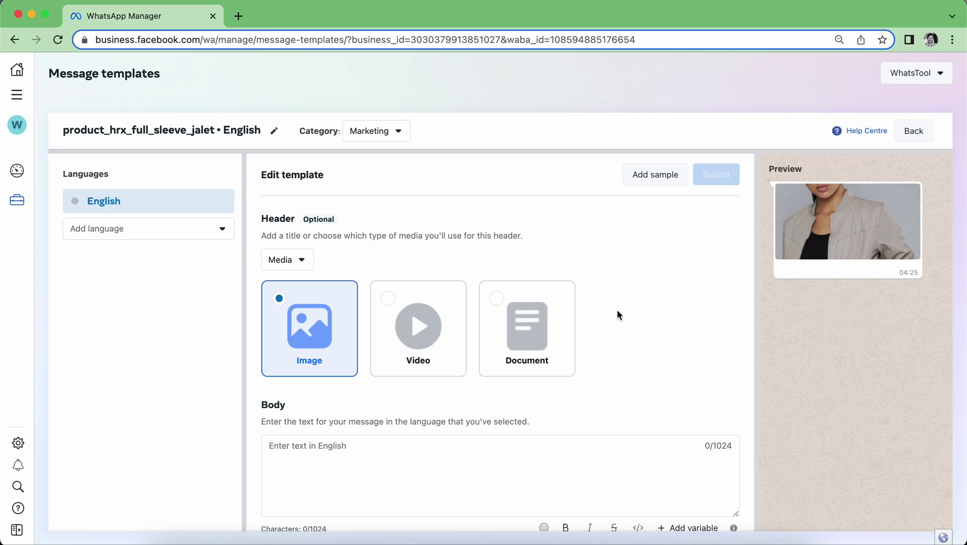
- Paste the HRX jacket product description from Notes into the Body field
scroll(629, 320, "down", 5)
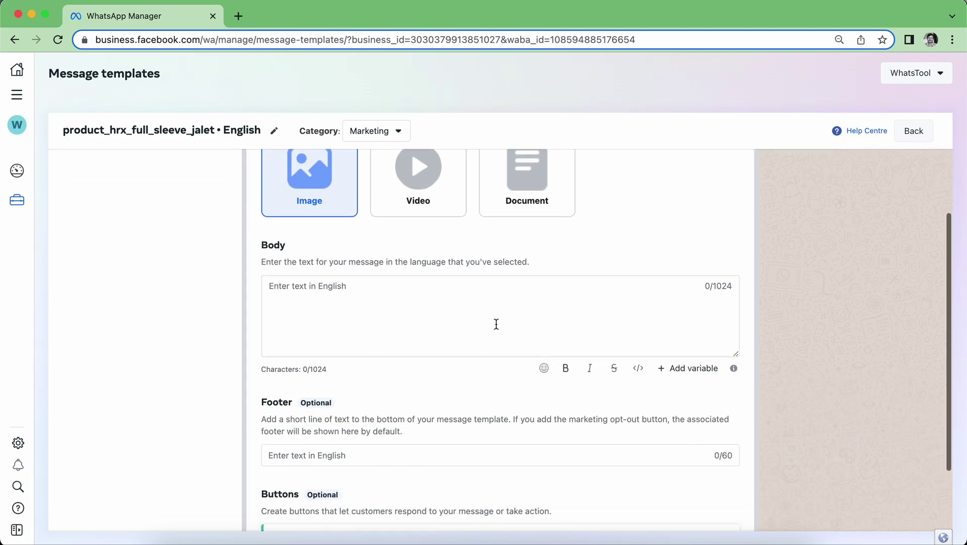
left_click(338, 293)
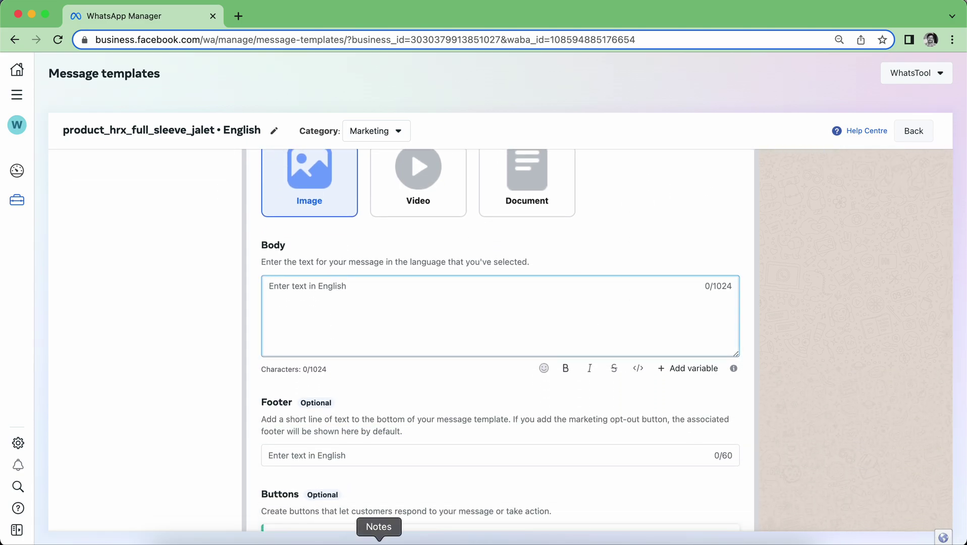
left_click(378, 543)
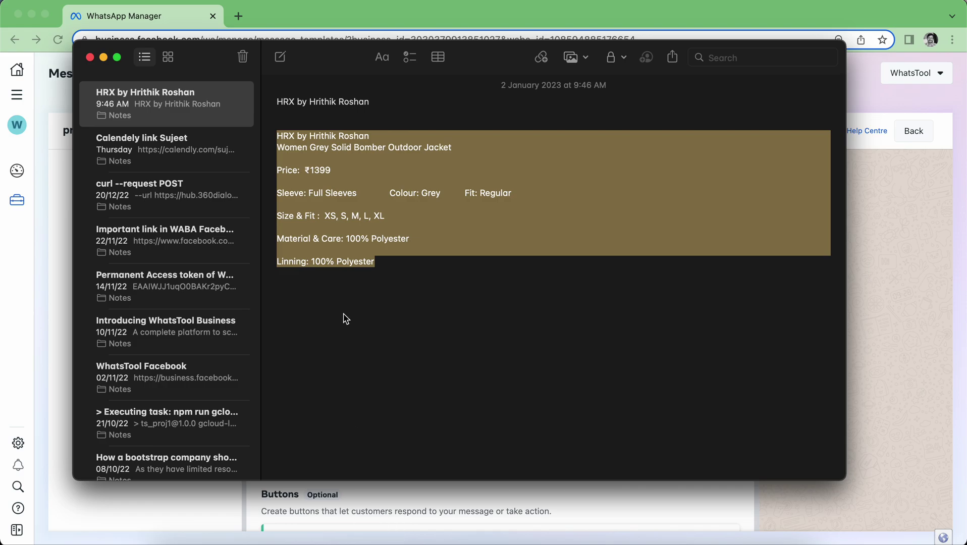
left_click(894, 285)
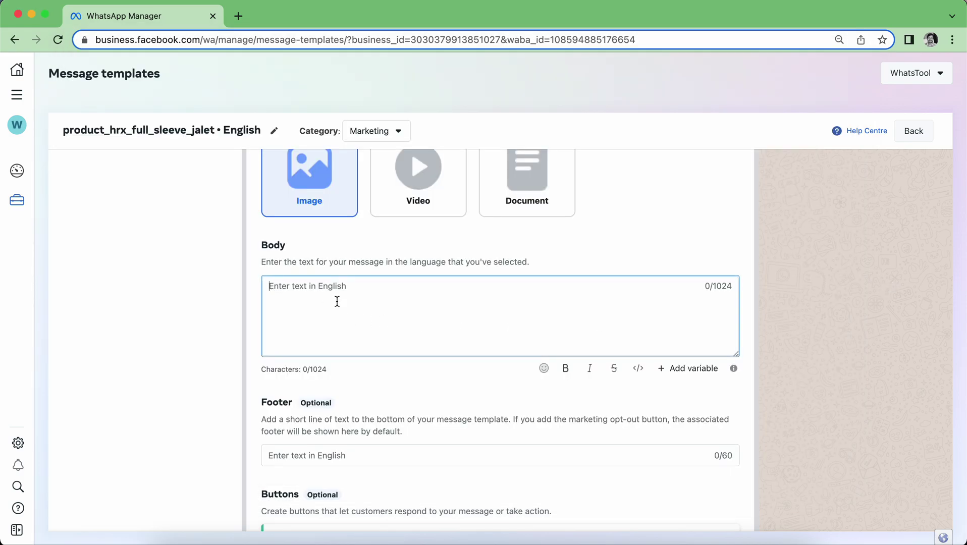
key("super+v")
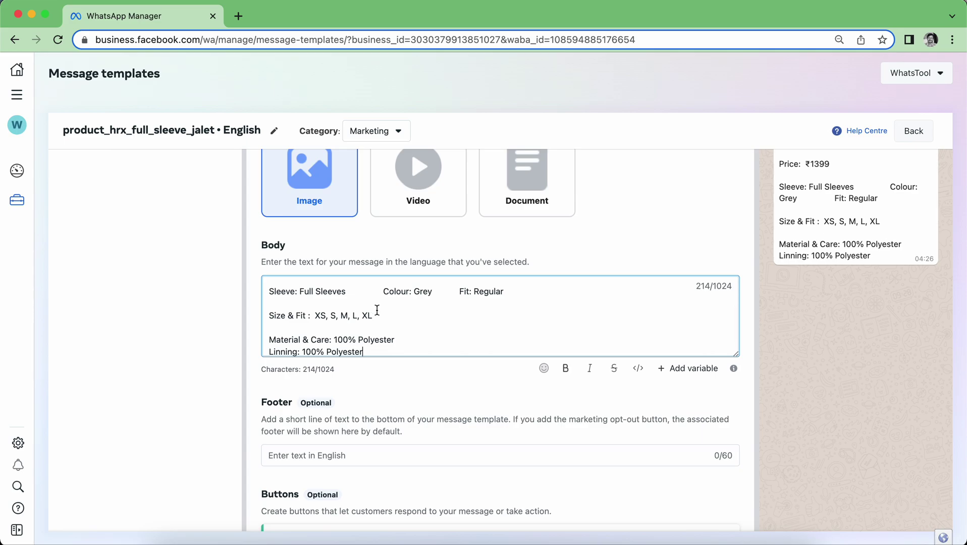
- Break the body text so Colour: Grey and Fit: Regular start new lines
scroll(377, 309, "up", 3)
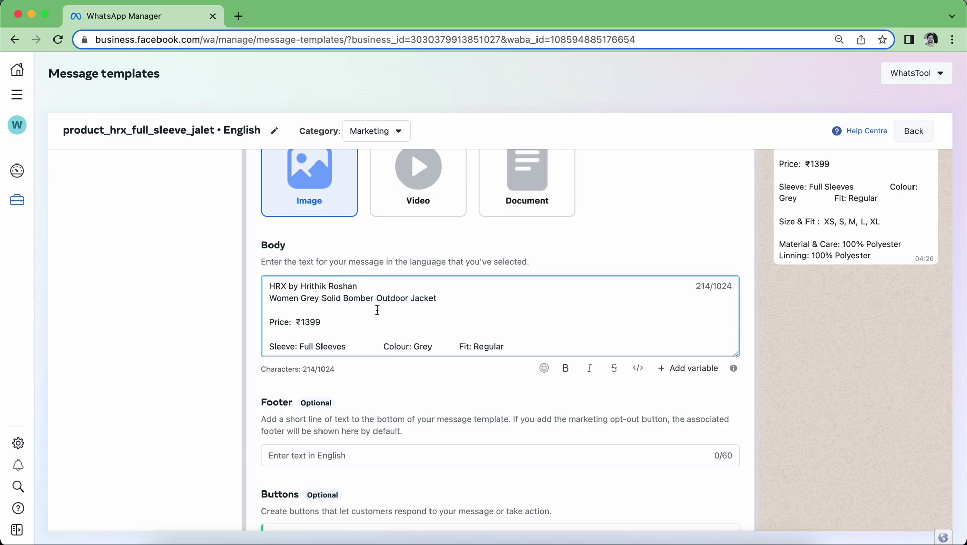
left_click_drag(379, 345, 354, 345)
key("BackSpace")
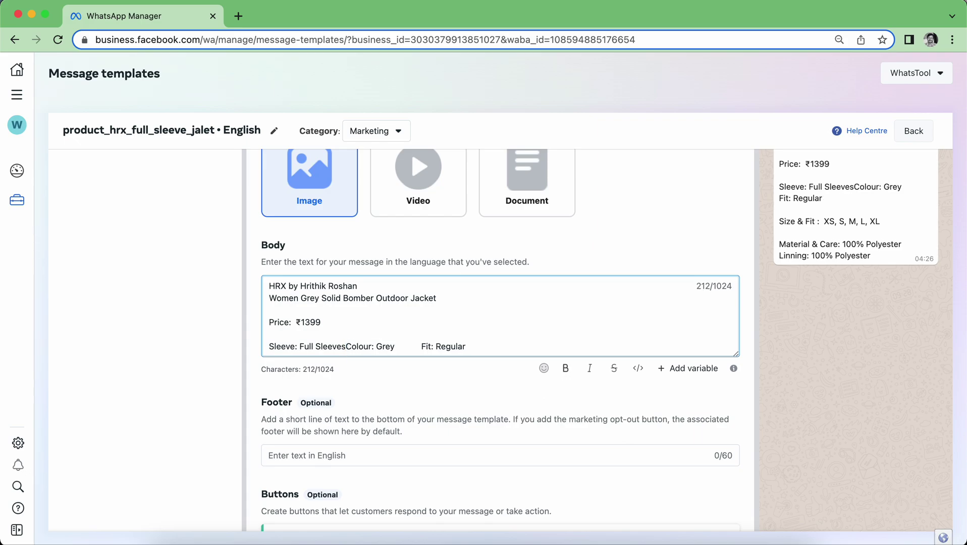
key("Return")
left_click_drag(345, 347, 320, 296)
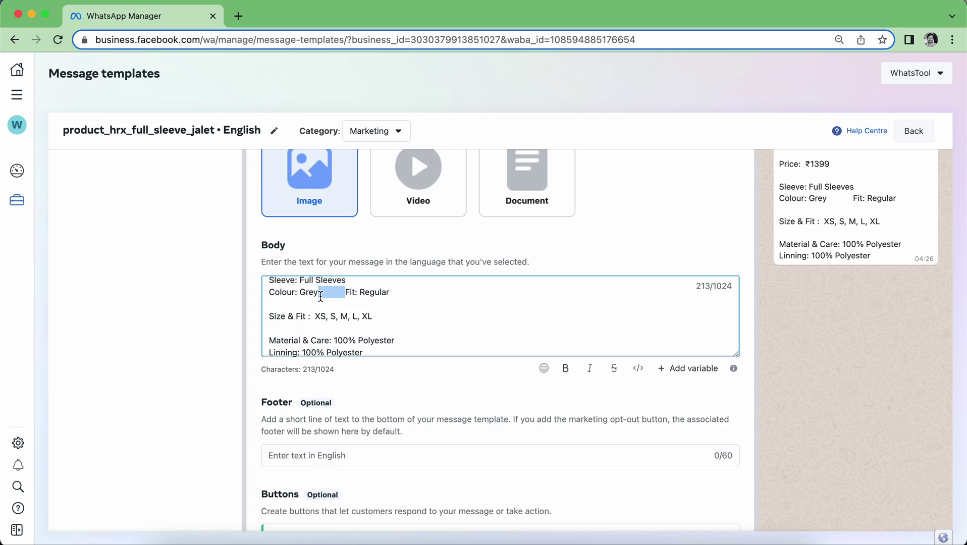
key("Return")
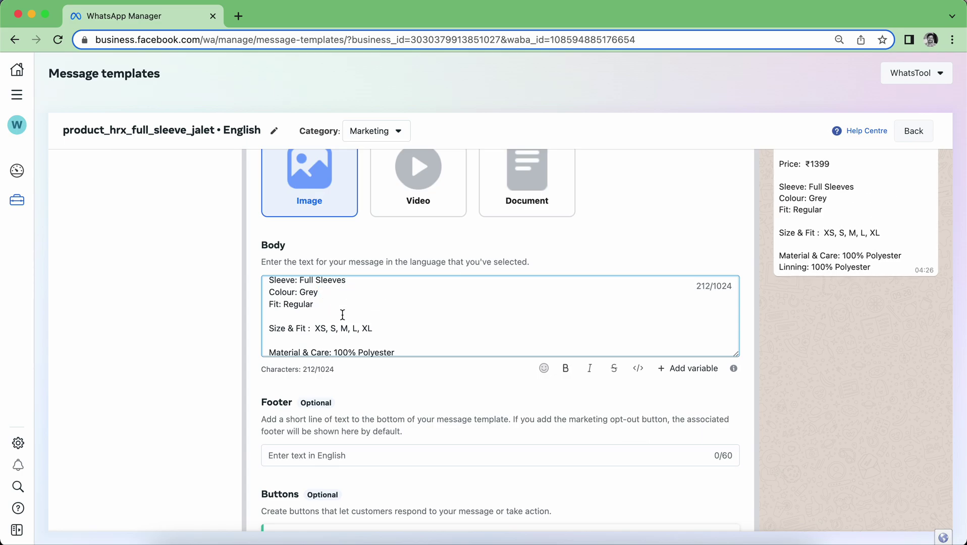
- Remove the extra blank lines around Fit: Regular and Material & Care, then review the body
left_click(286, 321)
key("BackSpace")
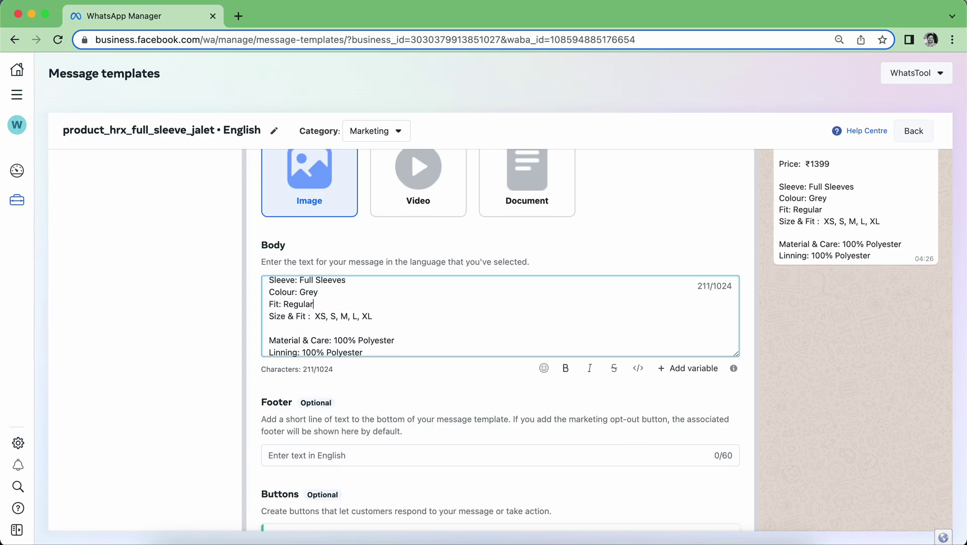
key("Down")
key("Down")
key("BackSpace")
scroll(313, 316, "up", 5)
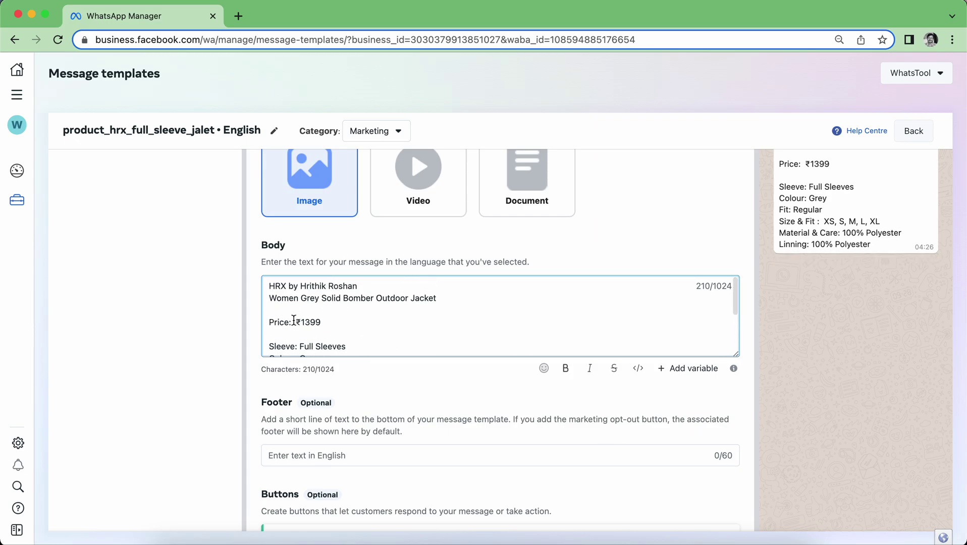
scroll(282, 343, "down", 4)
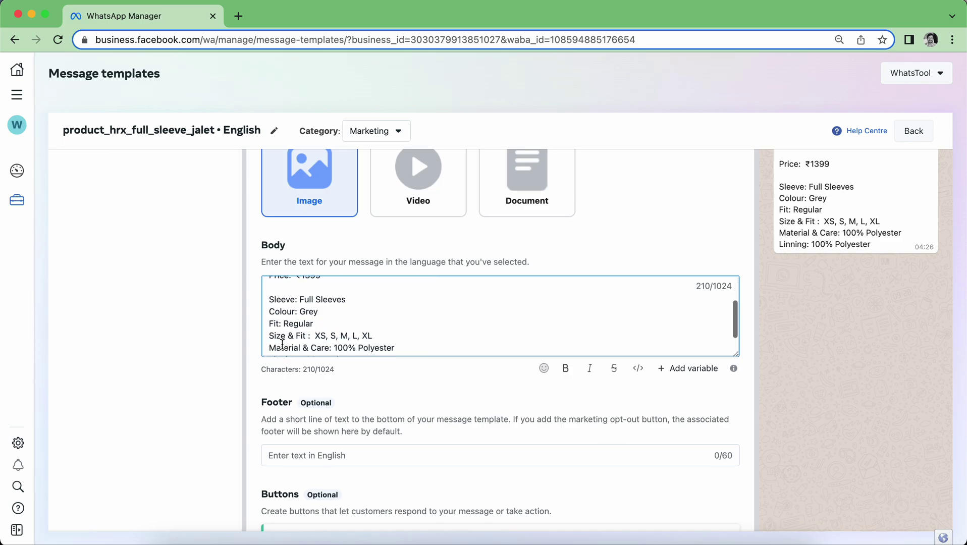
scroll(348, 341, "up", 4)
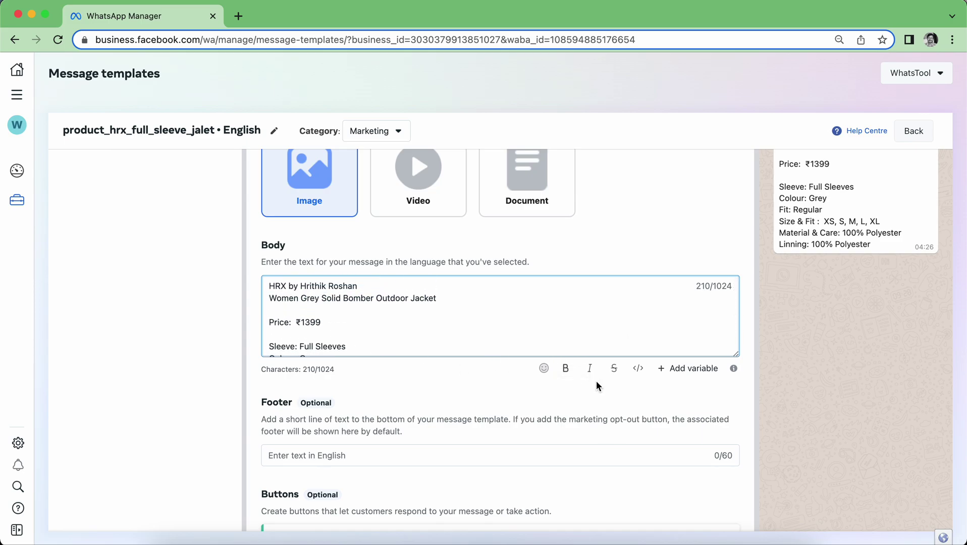
scroll(461, 312, "down", 3)
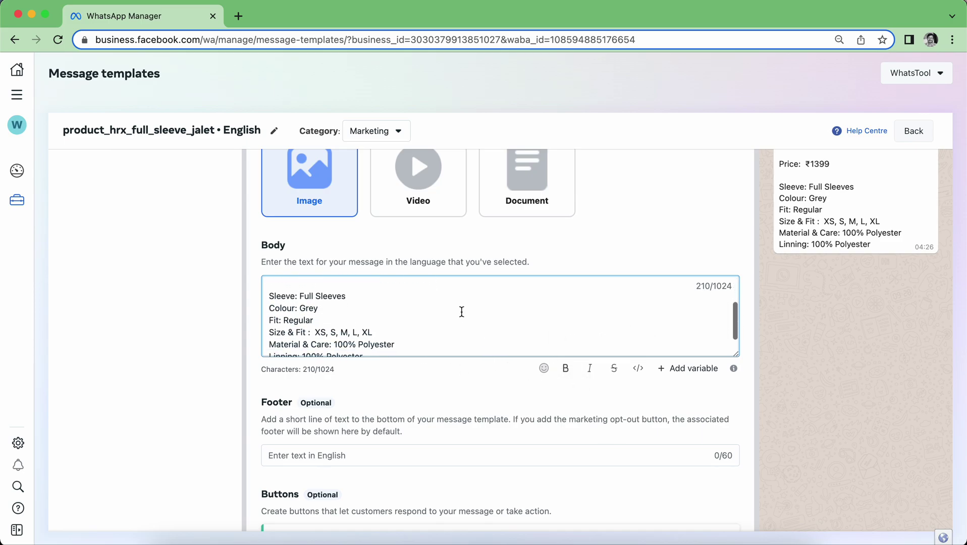
scroll(461, 312, "down", 1)
scroll(924, 313, "up", 5)
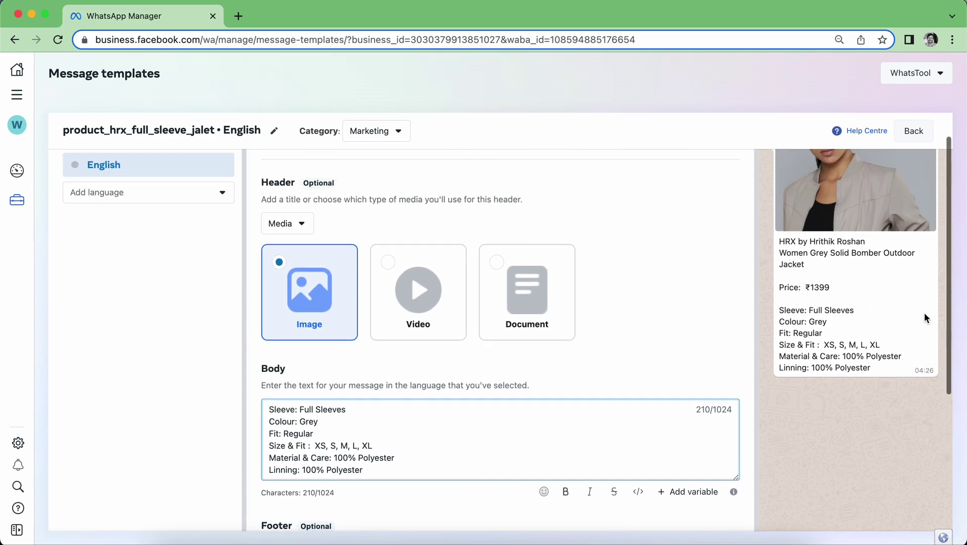
scroll(924, 313, "up", 2)
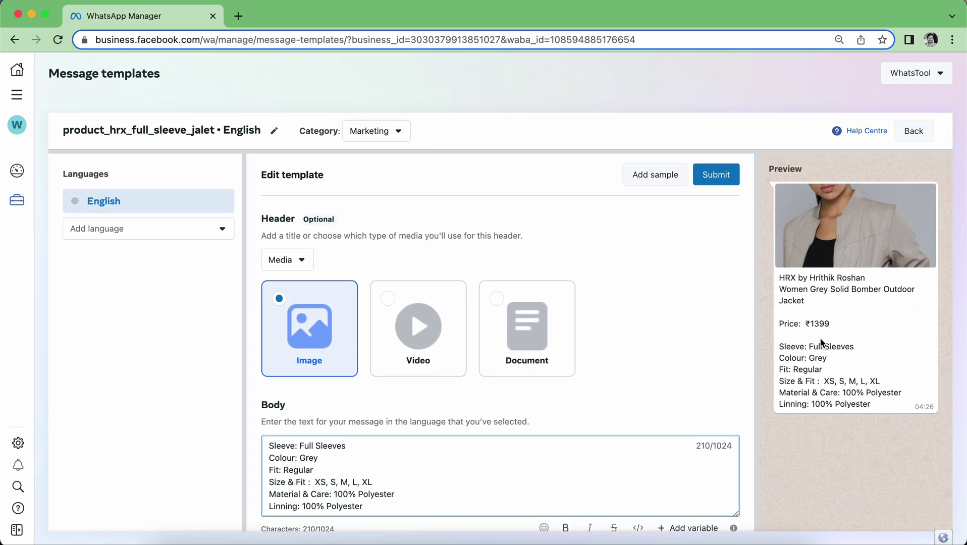
scroll(821, 343, "down", 7)
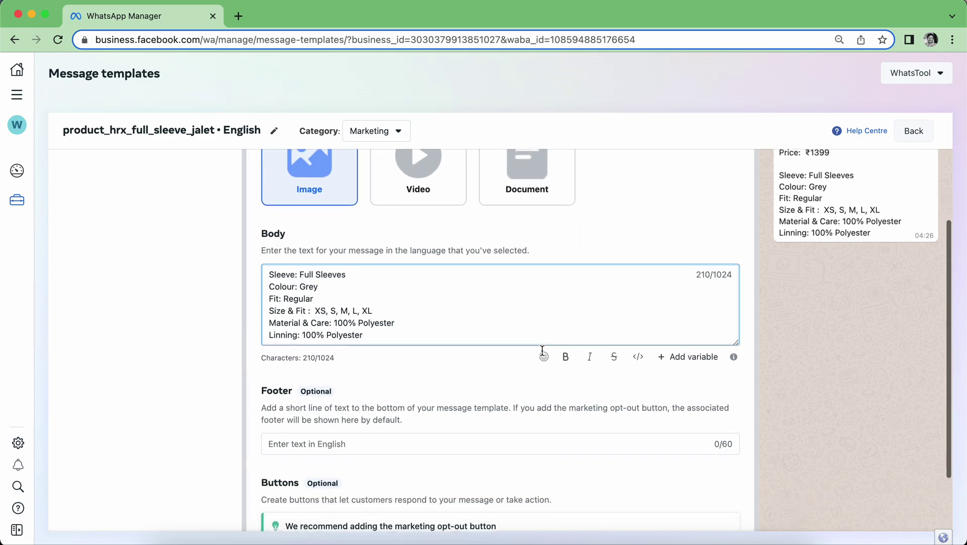
- Add a custom quick-reply button labelled 'Buy Now'
scroll(543, 349, "down", 3)
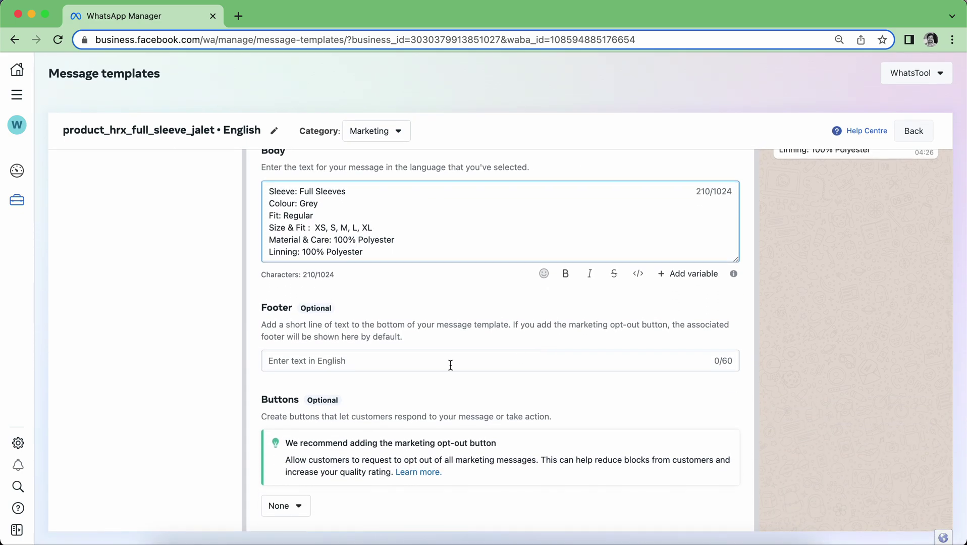
left_click(305, 506)
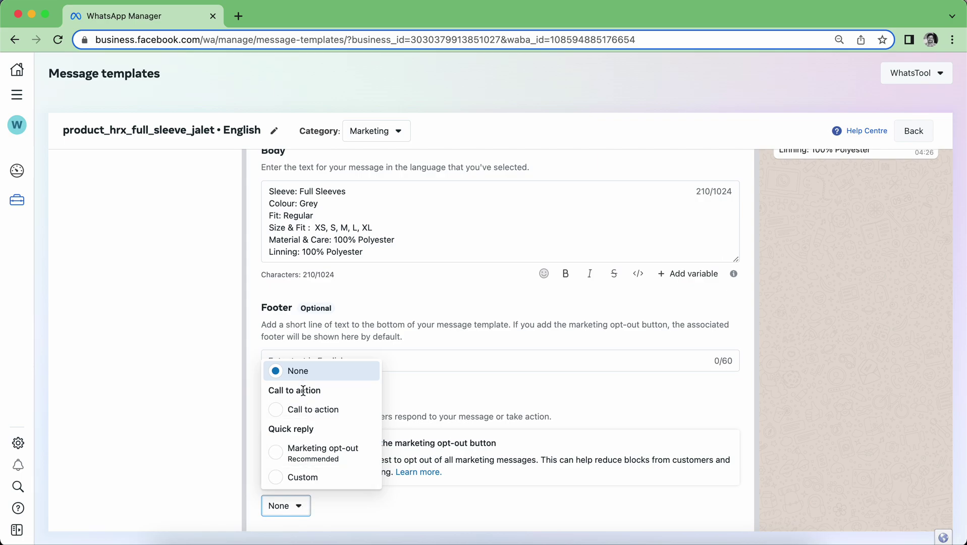
left_click(310, 477)
scroll(310, 479, "down", 2)
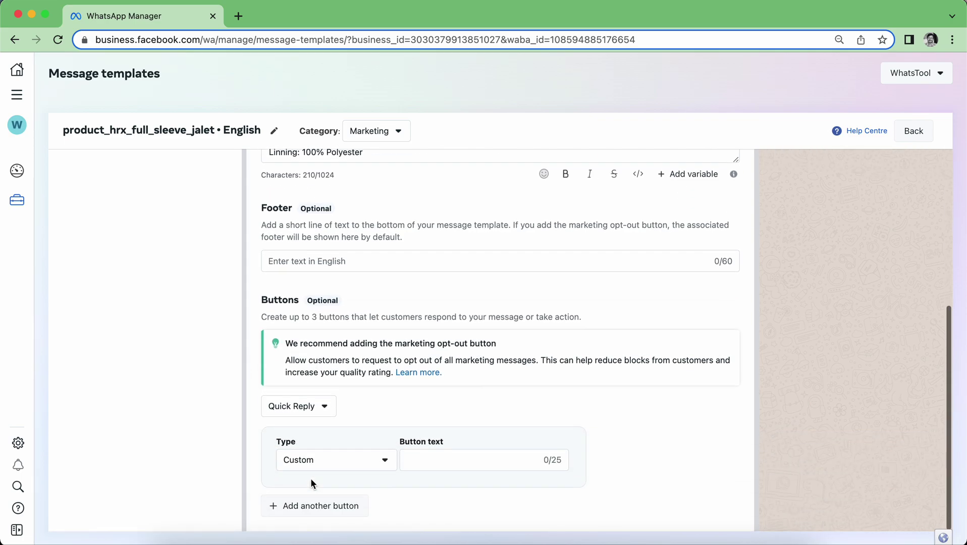
left_click(349, 471)
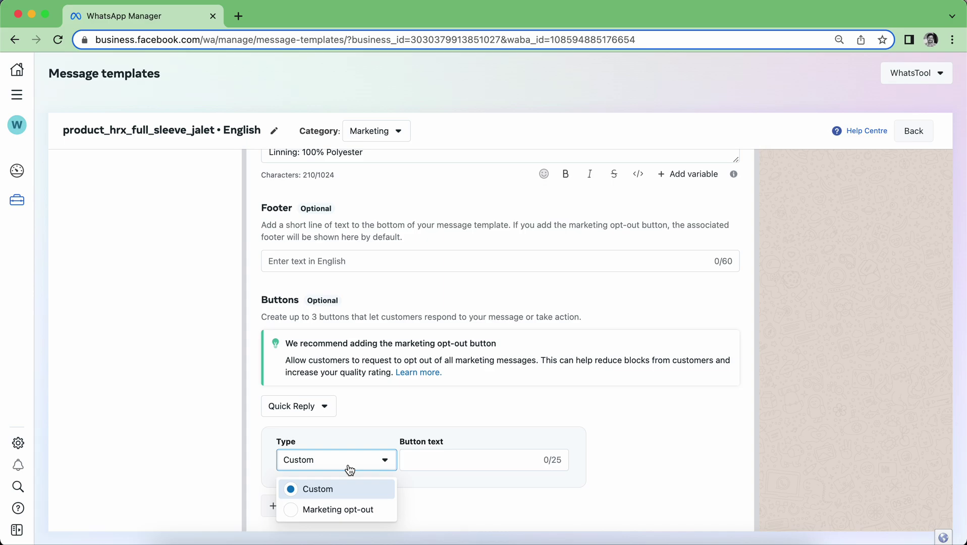
left_click(469, 517)
left_click(424, 458)
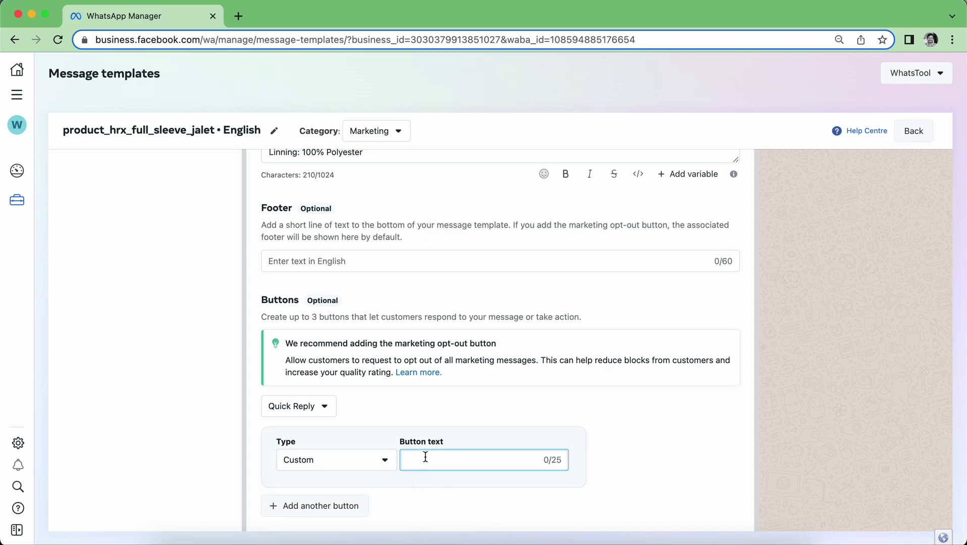
type("Buy Now")
- Add two more quick-reply buttons labelled 'More Details' and 'Add to Fab'
left_click(347, 507)
scroll(350, 513, "down", 3)
left_click(439, 464)
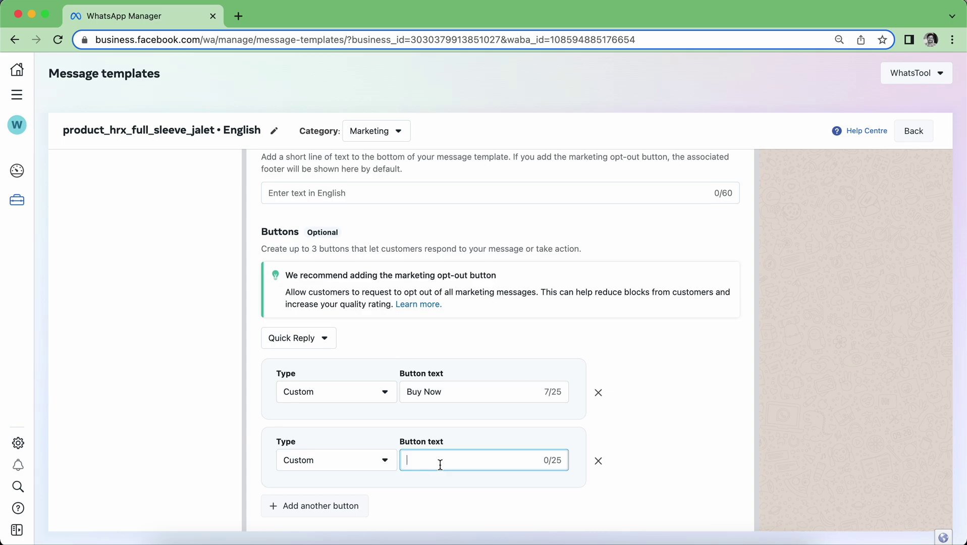
type("More Details")
left_click(356, 506)
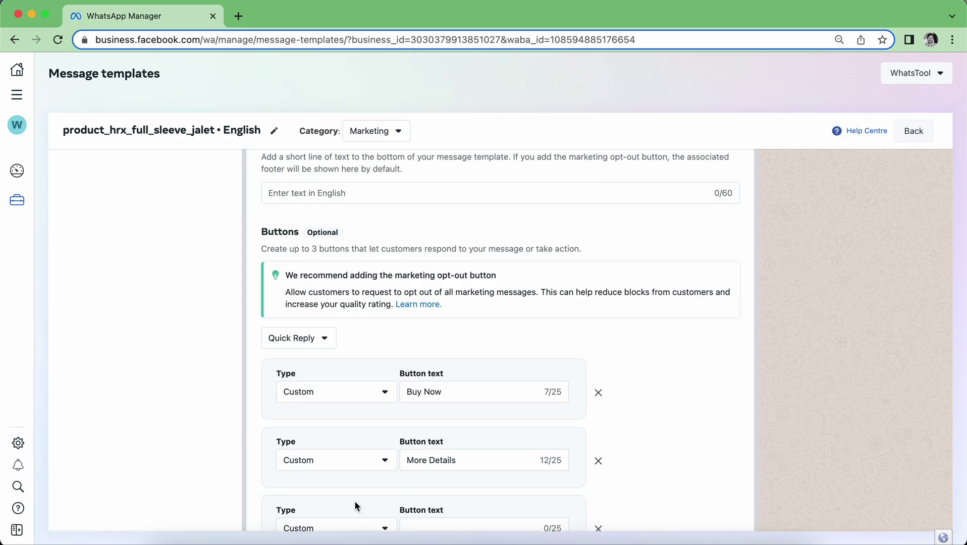
scroll(389, 434, "down", 3)
left_click(426, 461)
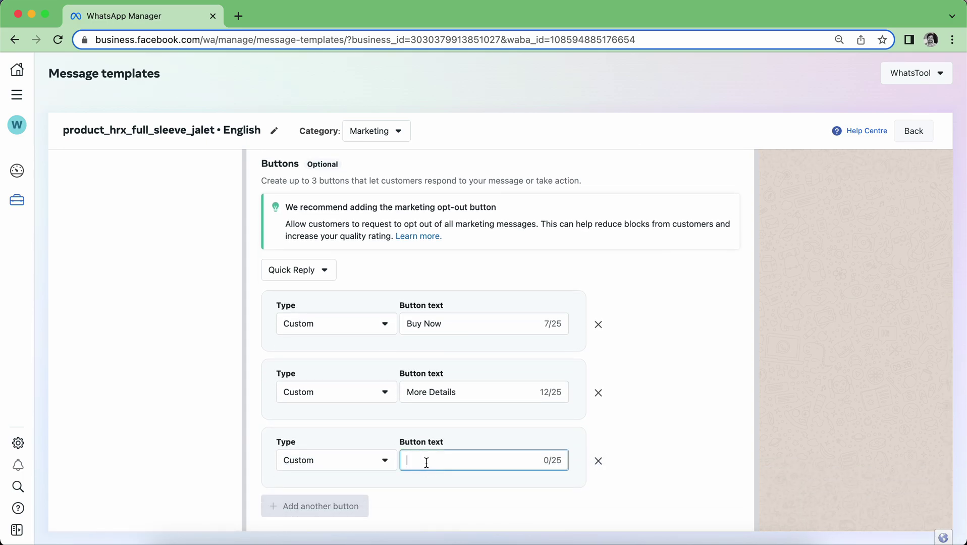
type("Add")
type("to Fab")
- Submit the finished product_hrx_full_sleeve_jalet template for review
scroll(635, 344, "up", 10)
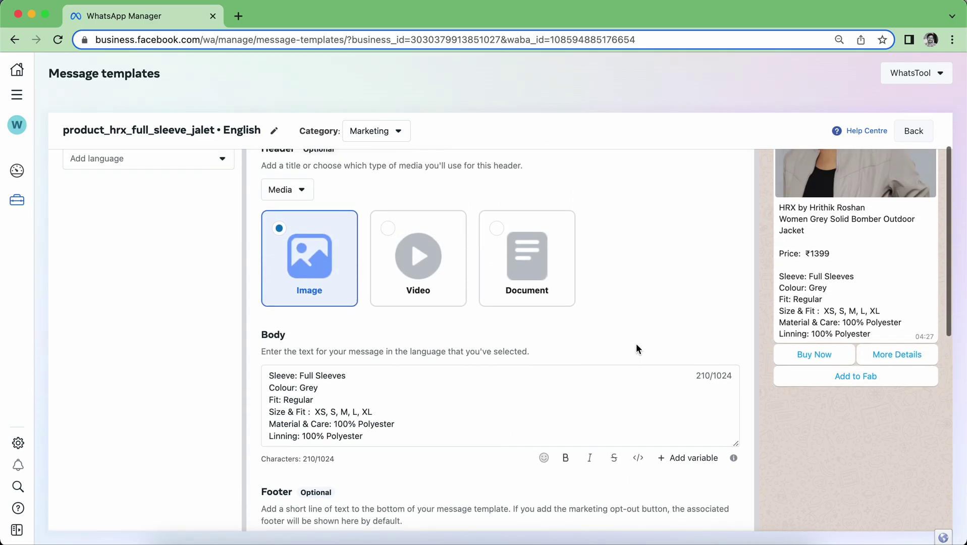
scroll(777, 421, "up", 2)
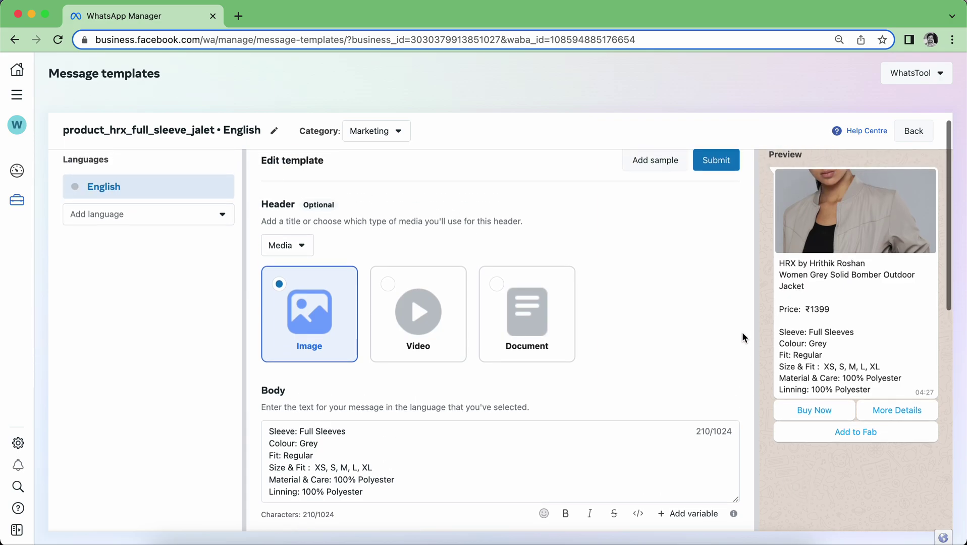
scroll(650, 296, "up", 1)
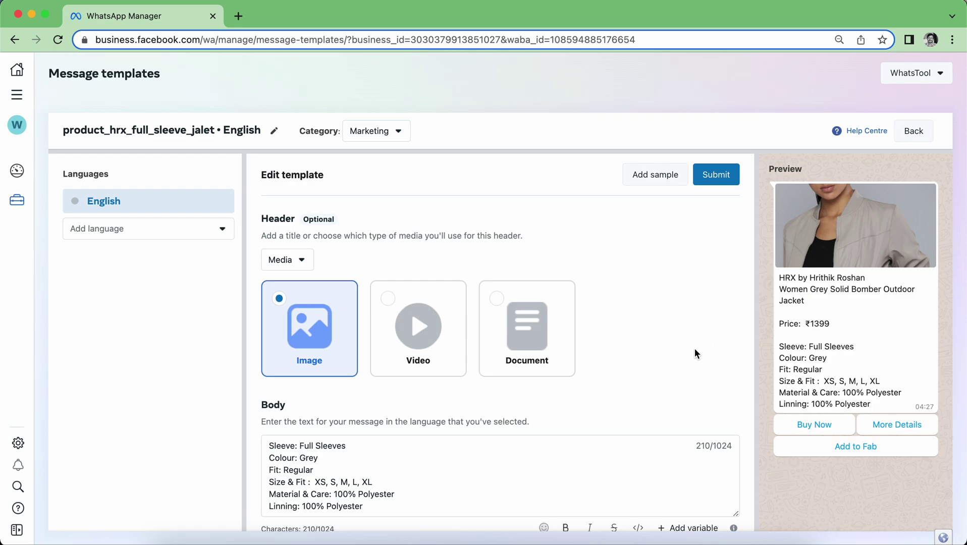
left_click(728, 180)
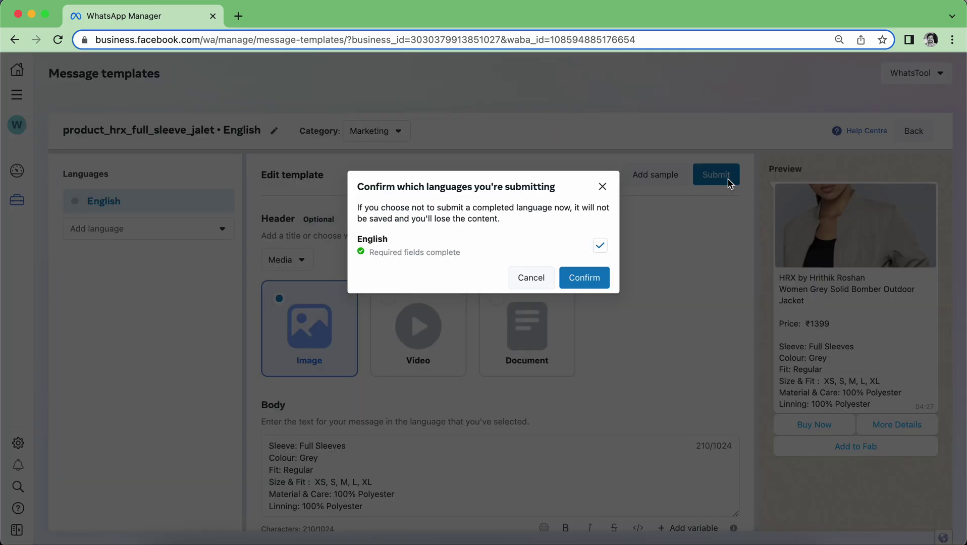
- Confirm the English submission, then load the remaining templates with See More
left_click(586, 278)
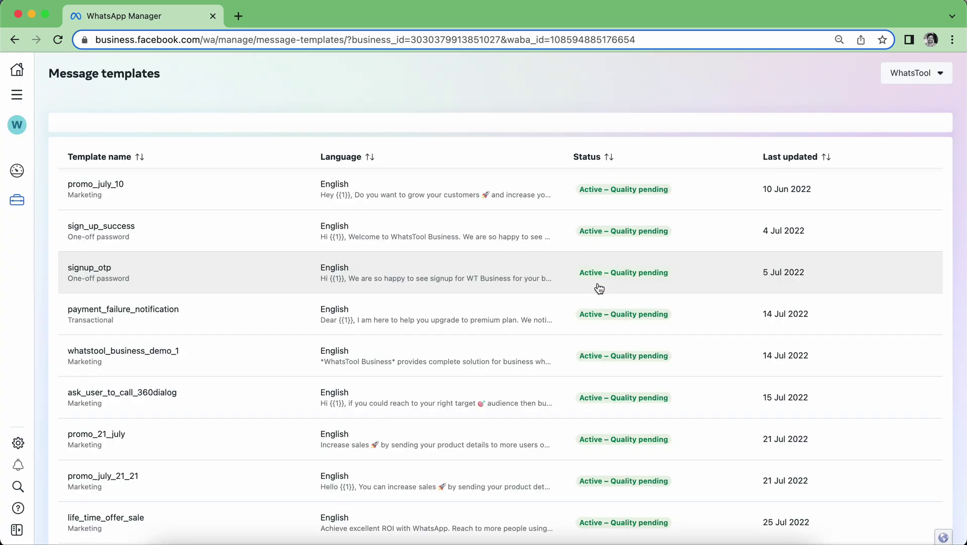
scroll(426, 389, "down", 10)
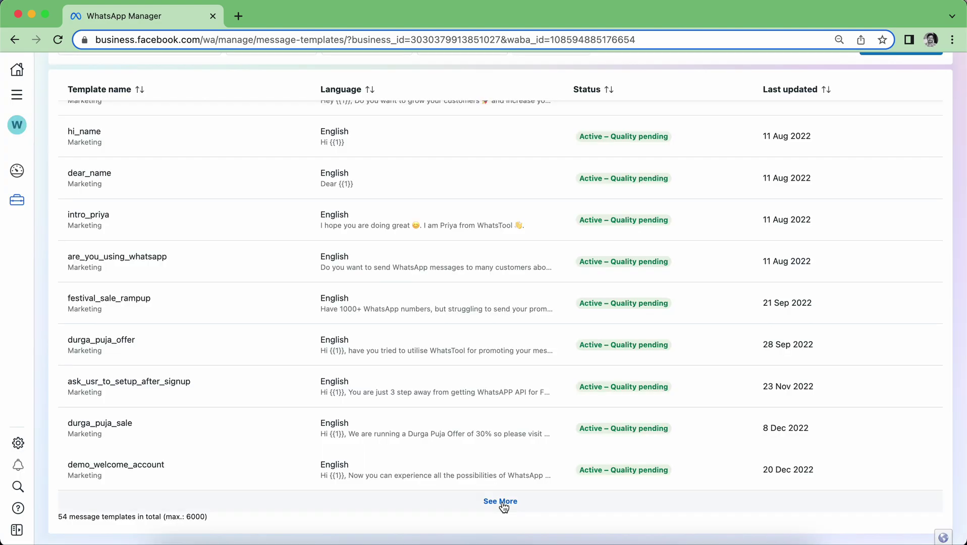
left_click(501, 502)
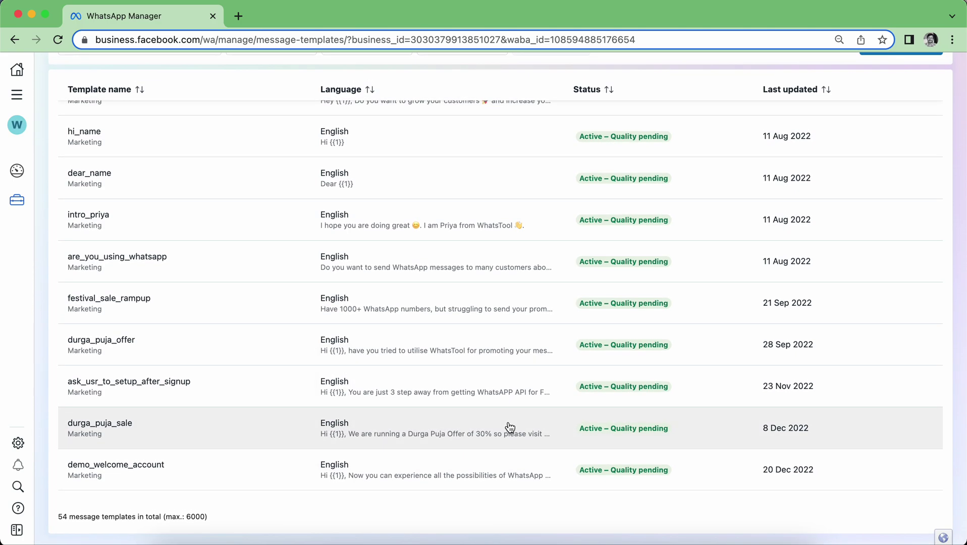
- Scroll through the full list of 54 message templates back to the top
scroll(510, 426, "down", 5)
scroll(509, 426, "up", 8)
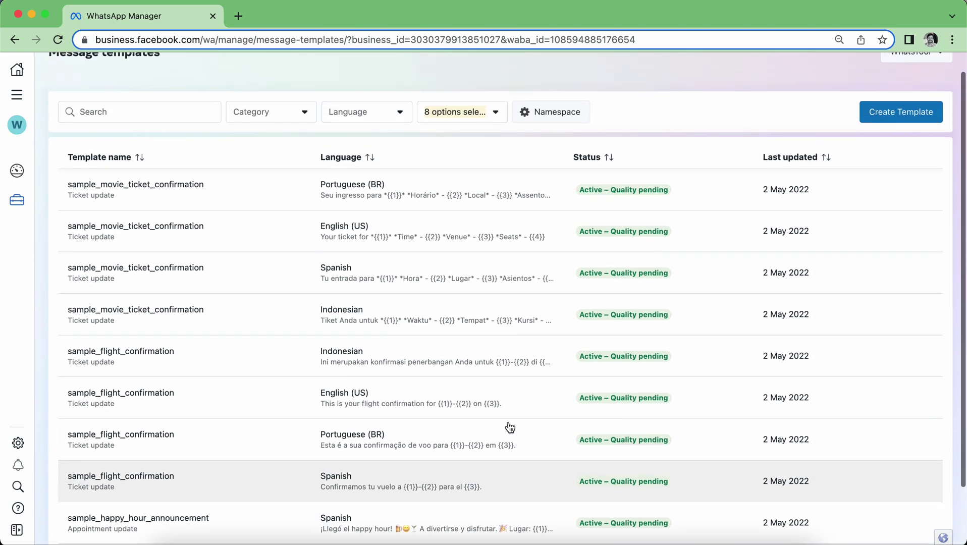
scroll(509, 427, "down", 10)
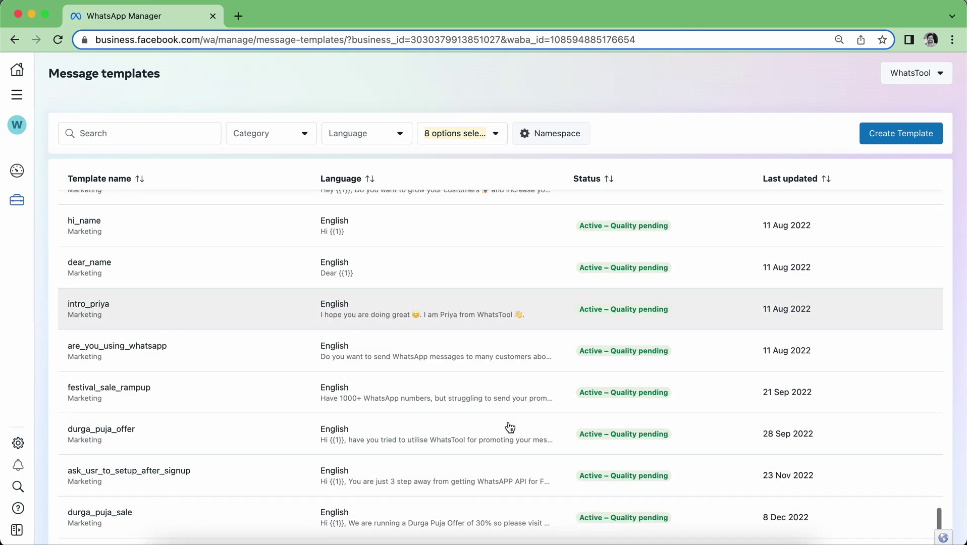
scroll(510, 427, "down", 3)
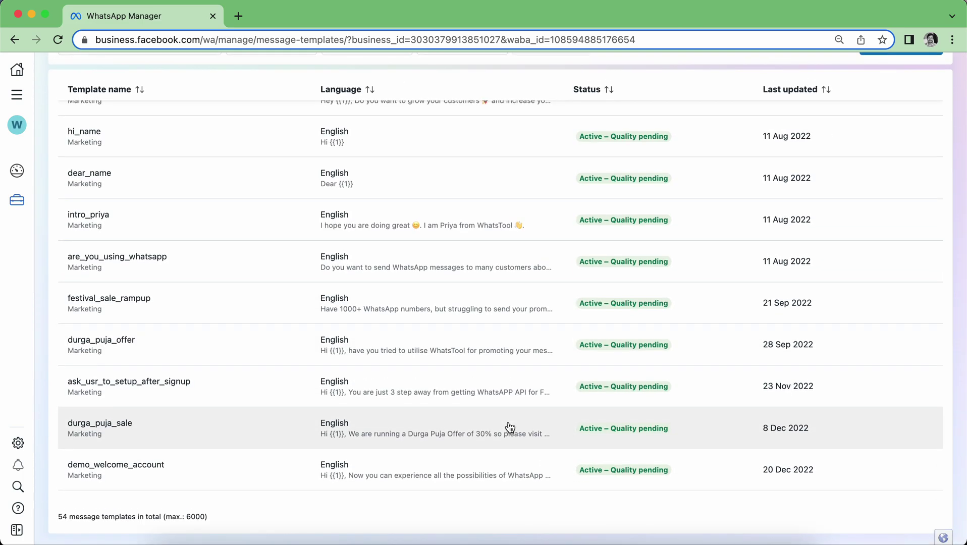
scroll(504, 337, "up", 10)
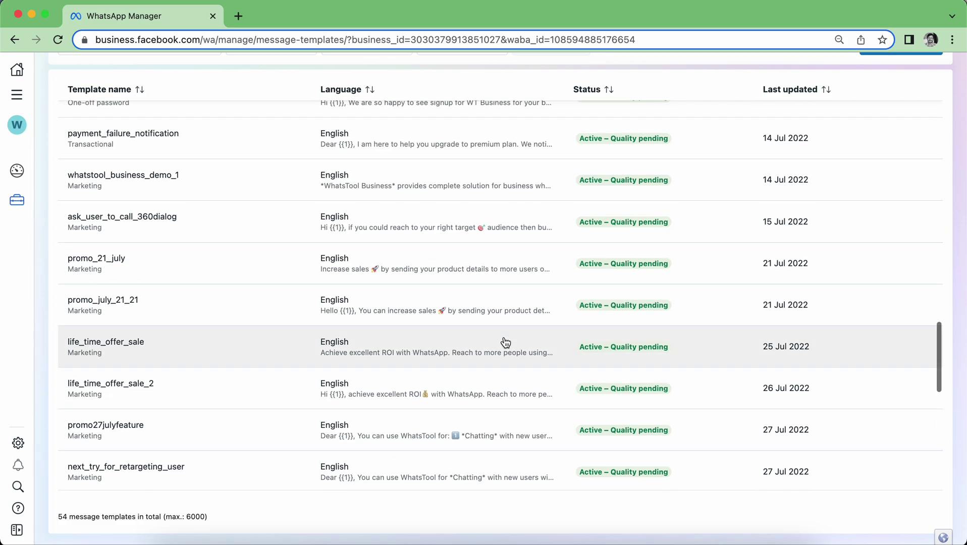
scroll(505, 342, "up", 8)
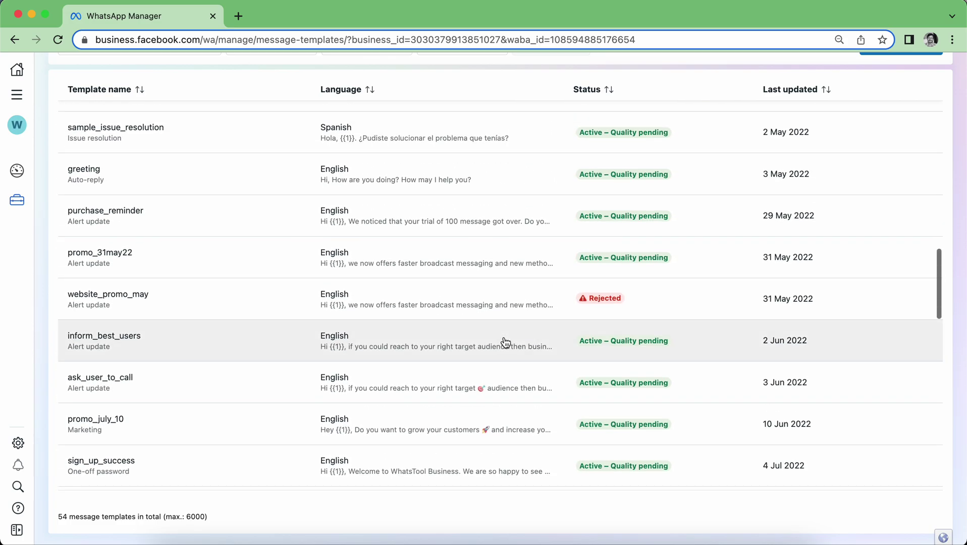
scroll(505, 342, "up", 8)
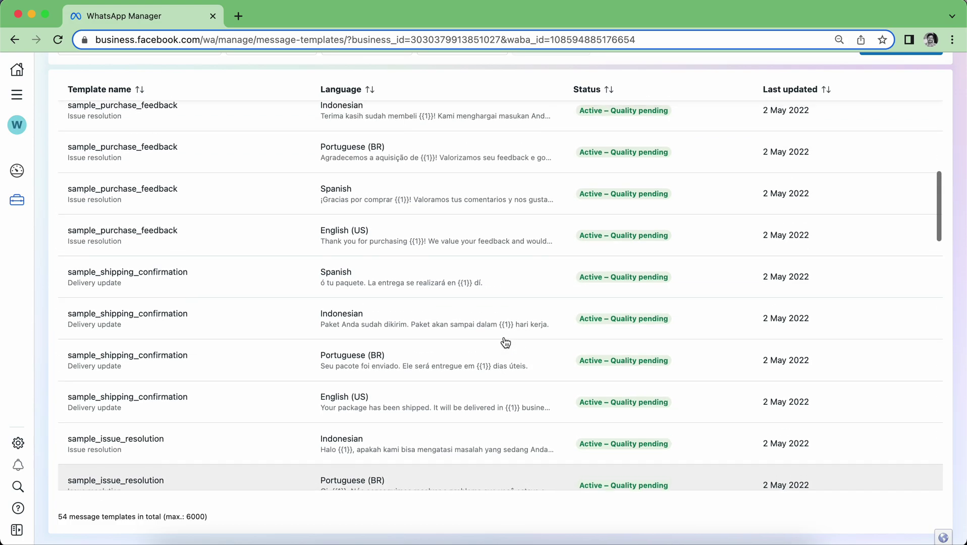
scroll(505, 342, "up", 10)
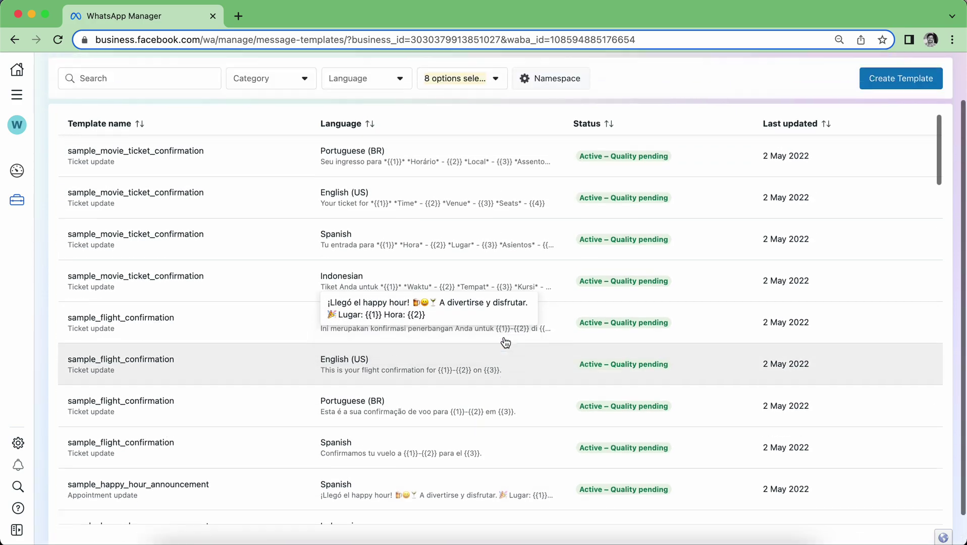
scroll(505, 342, "up", 2)
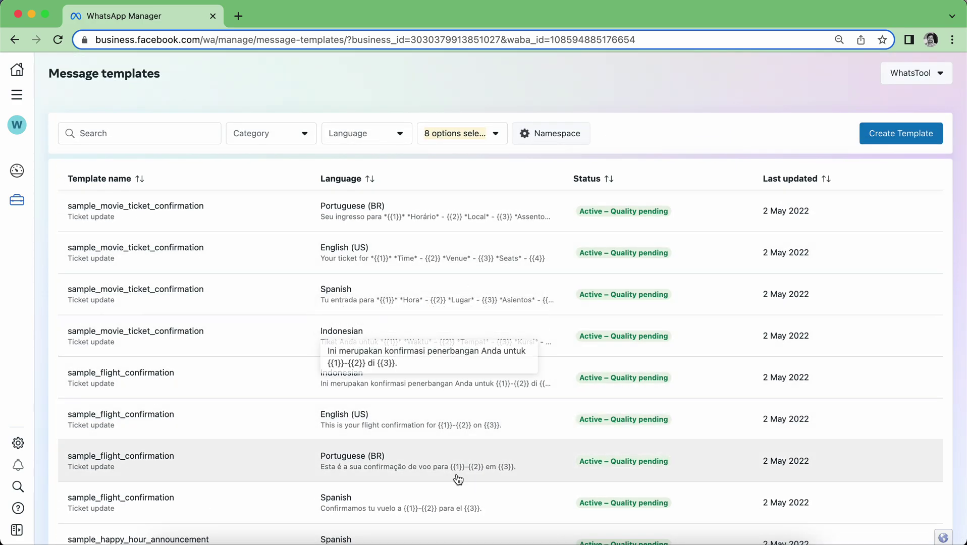